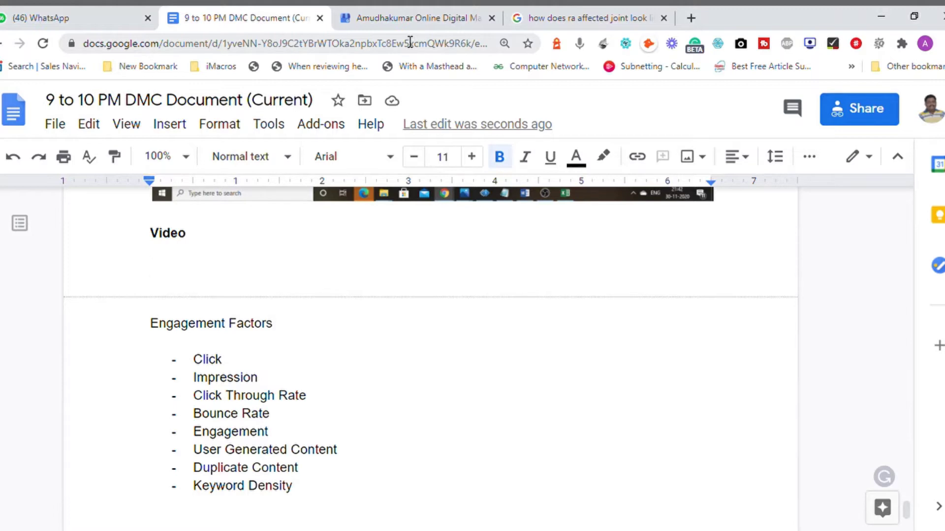
- Go to Blogger in the Google My Business tab and open the post "Best Online Digital Marketing Training in India" for editing
left_click(446, 19)
left_click(384, 49)
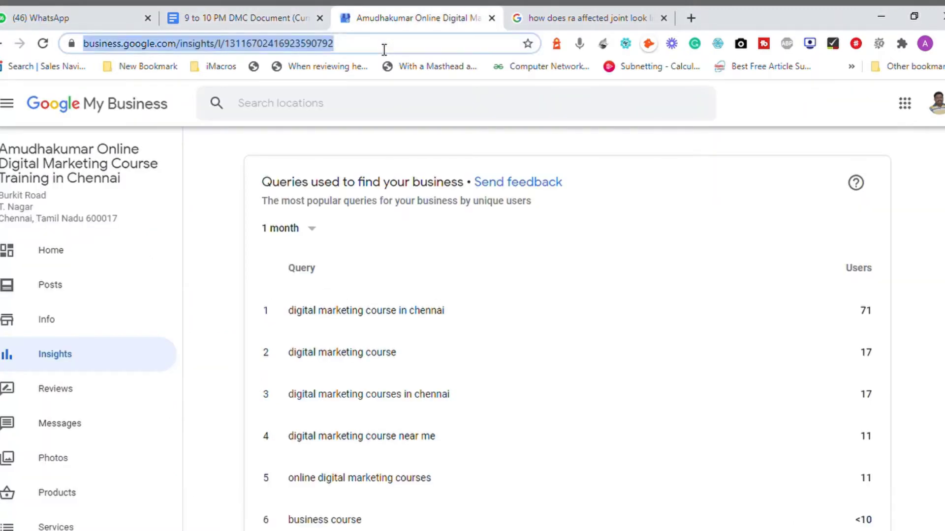
type("blo")
key("Return")
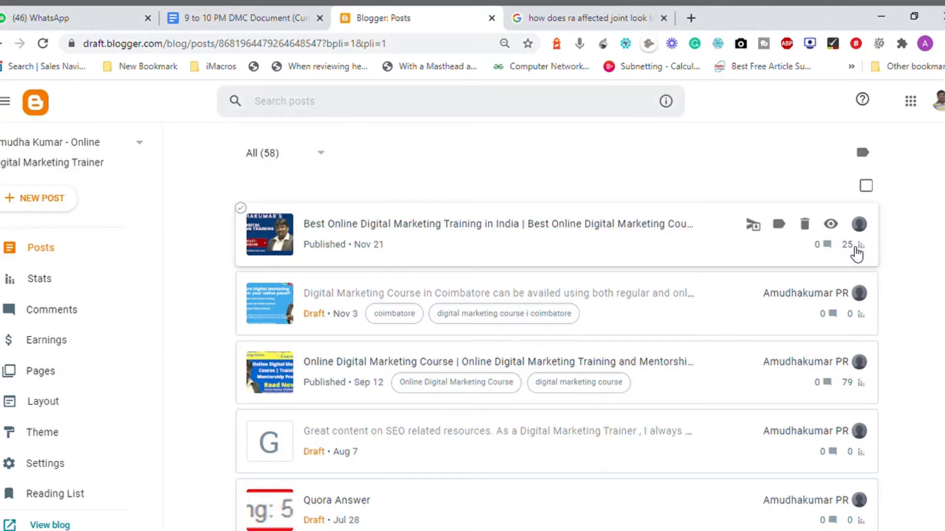
left_click(507, 232)
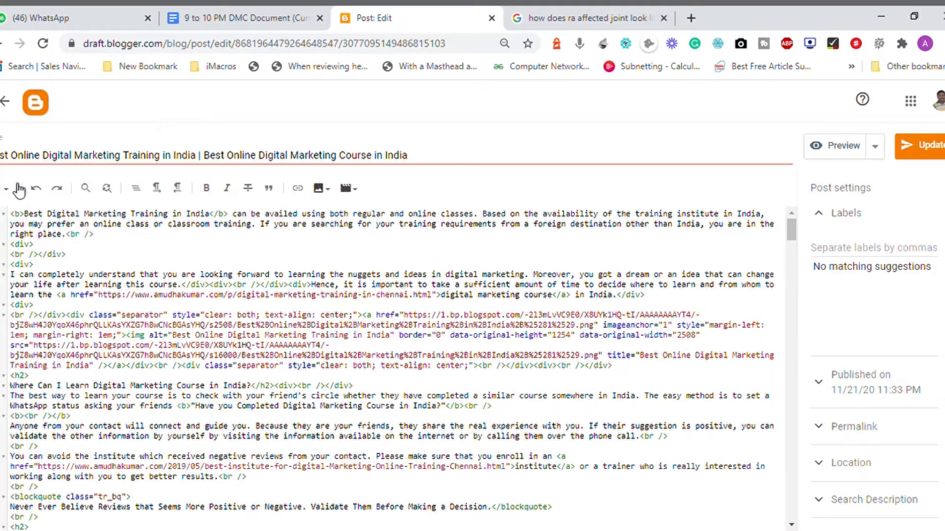
- Switch the post editor from HTML view to Compose view, accepting the mode change
left_click(9, 196)
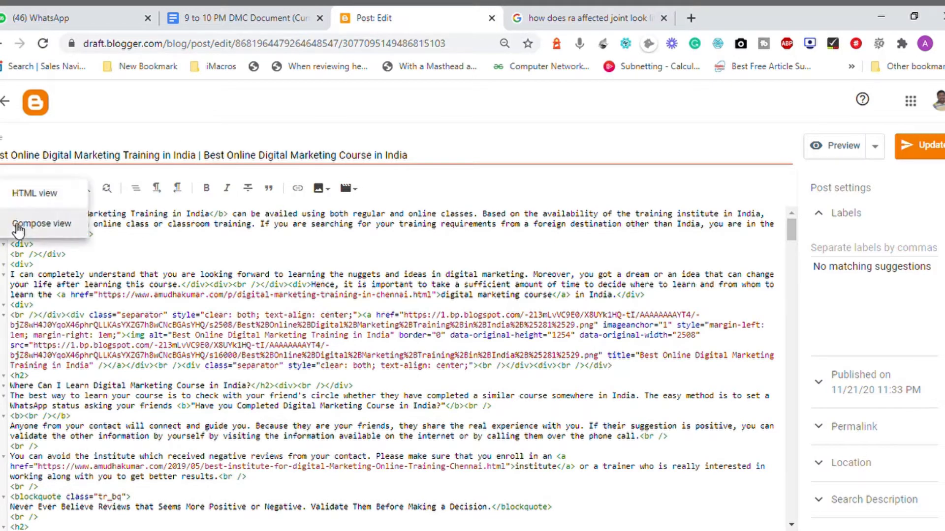
left_click(19, 227)
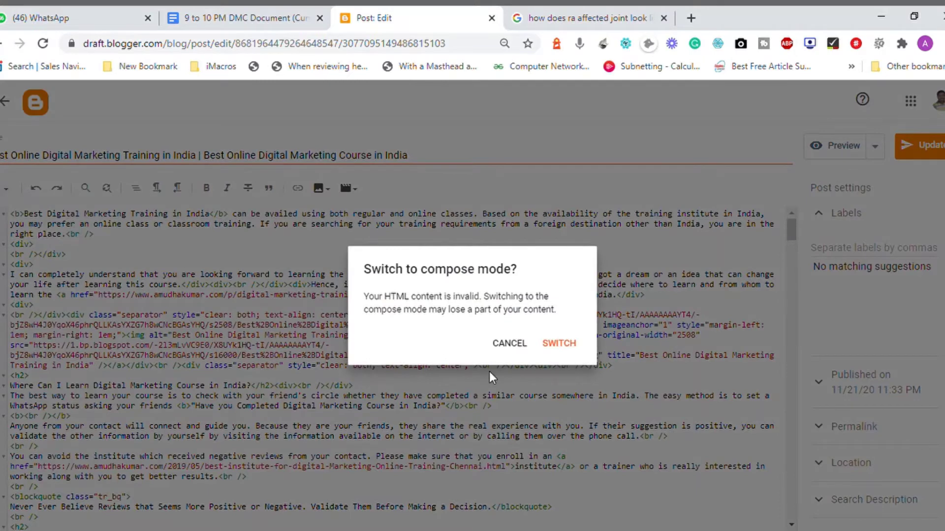
left_click(561, 344)
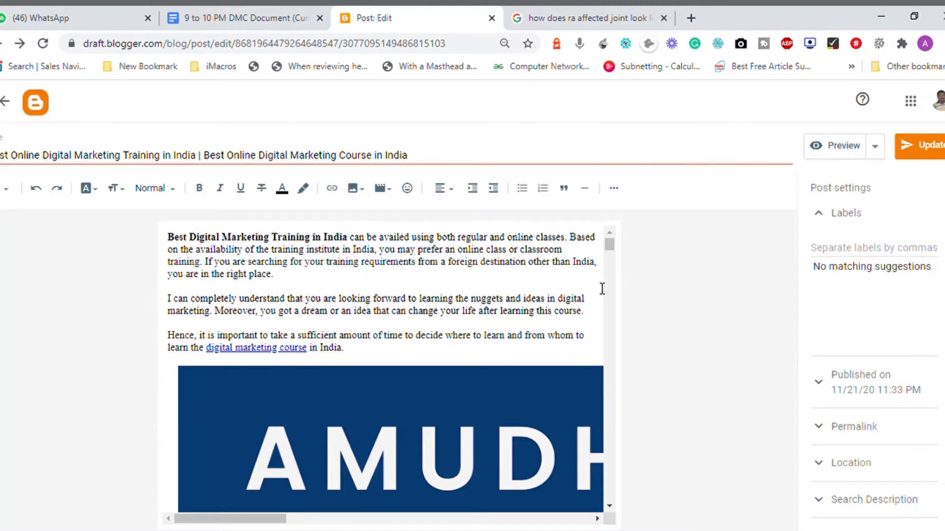
- Insert a blank line above the heading "Metropolitan Cities in India Offering Digital Marketing Course"
left_click_drag(610, 247, 611, 278)
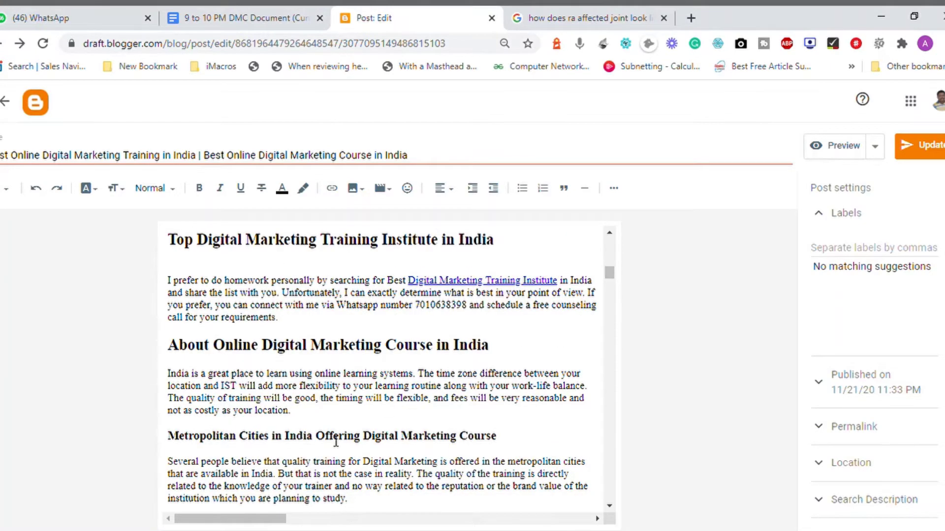
left_click(326, 426)
left_click(319, 423)
key("Return")
key("Return")
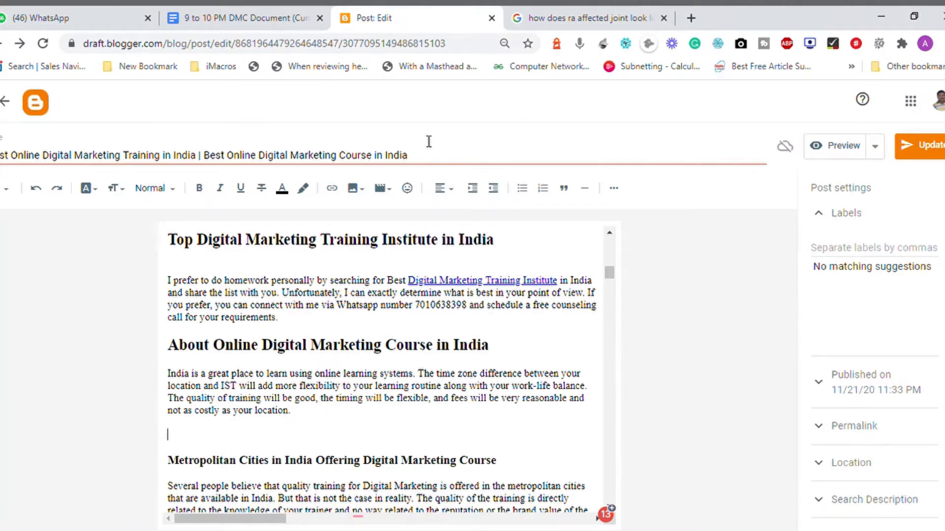
- Open YouTube in the browser tab that holds the Google search results
left_click(586, 20)
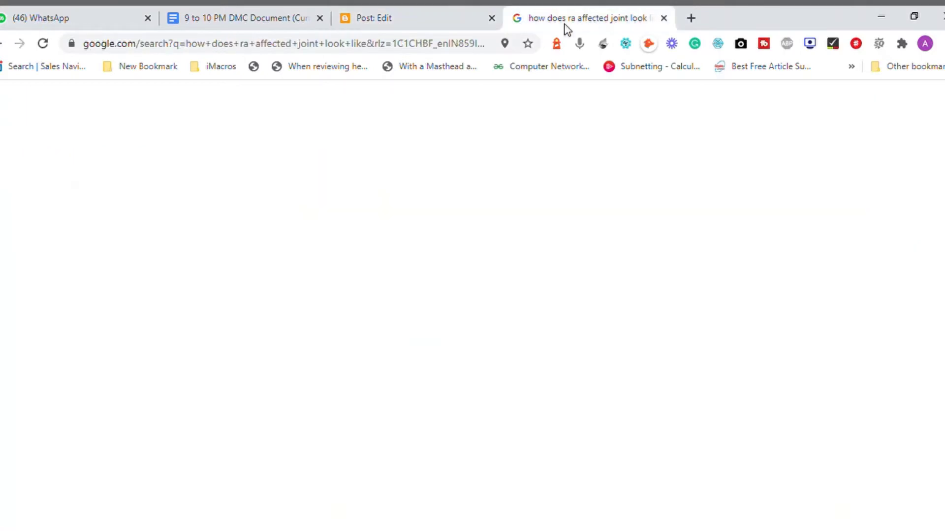
left_click(445, 43)
type("yo")
key("Return")
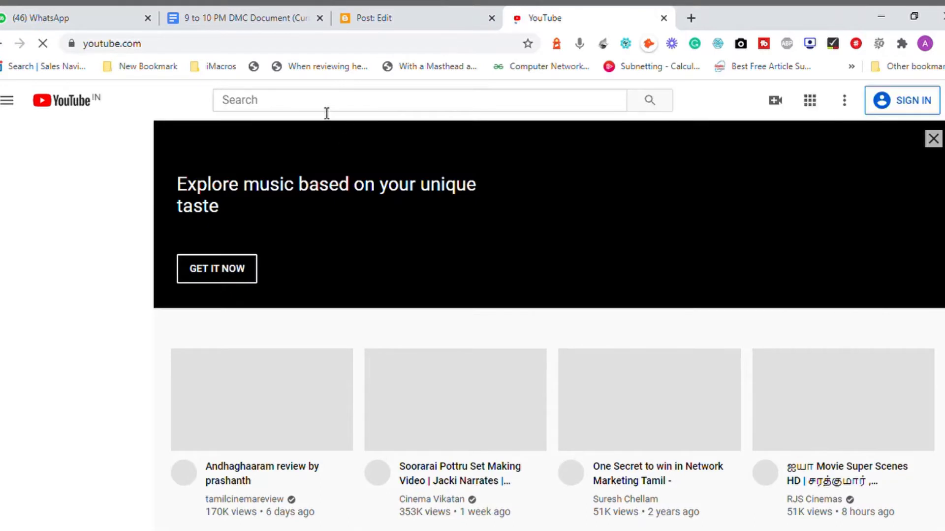
- Search YouTube for "how to select digital marketing institute"
type("how to select ")
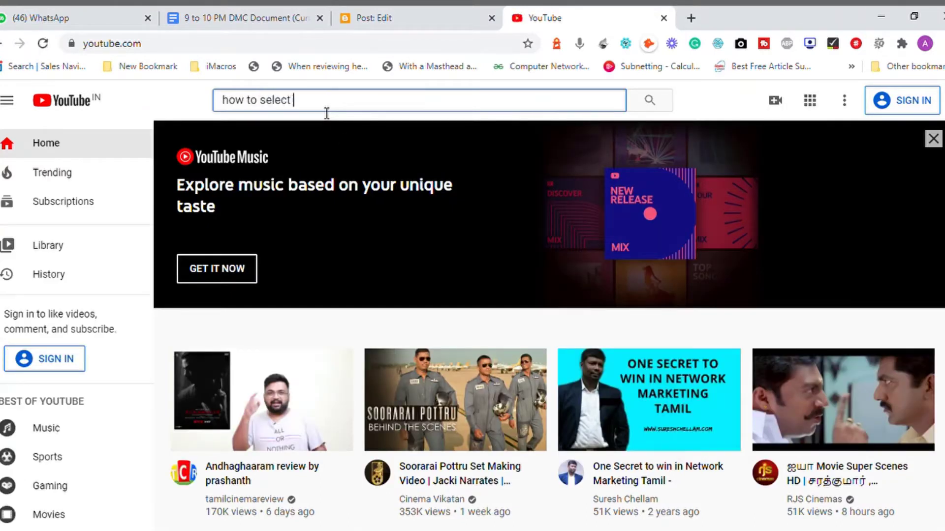
type("a digital")
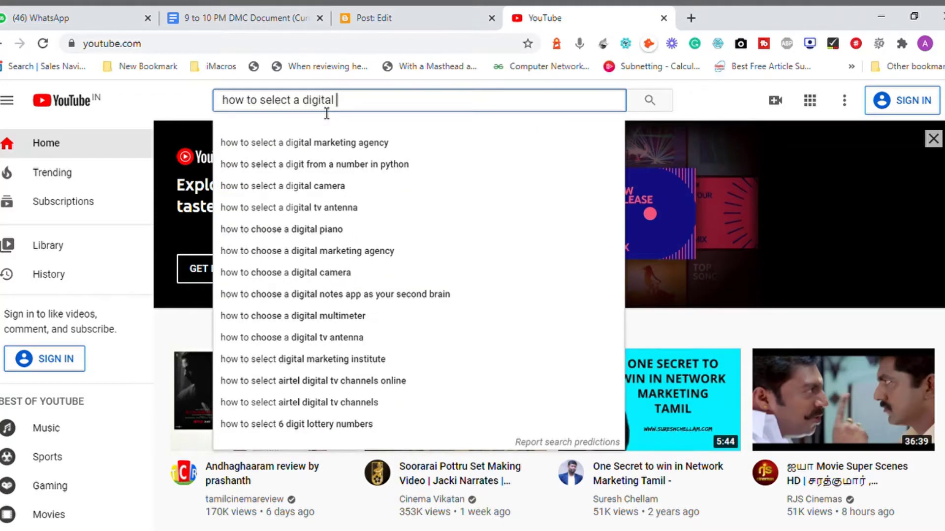
key("Down")
key("BackSpace")
key("BackSpace")
key("BackSpace")
key("BackSpace")
key("BackSpace")
key("BackSpace")
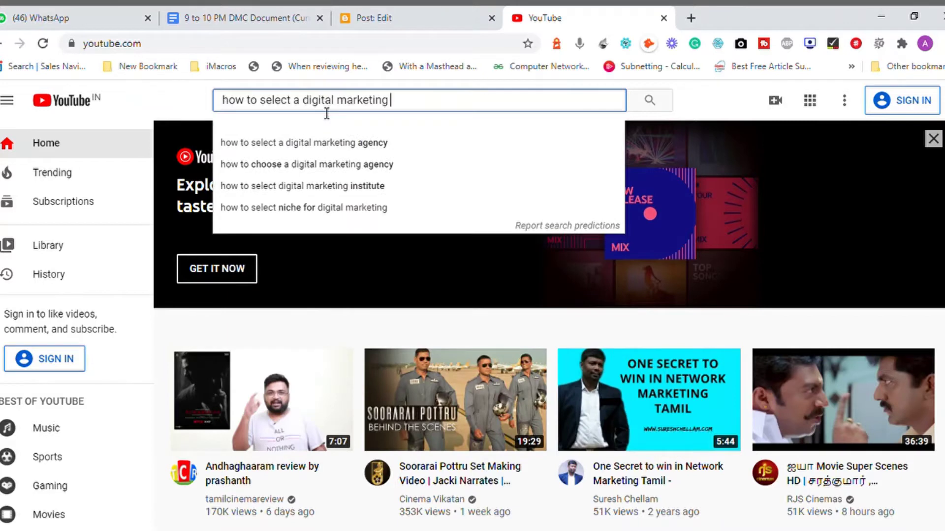
type("ins")
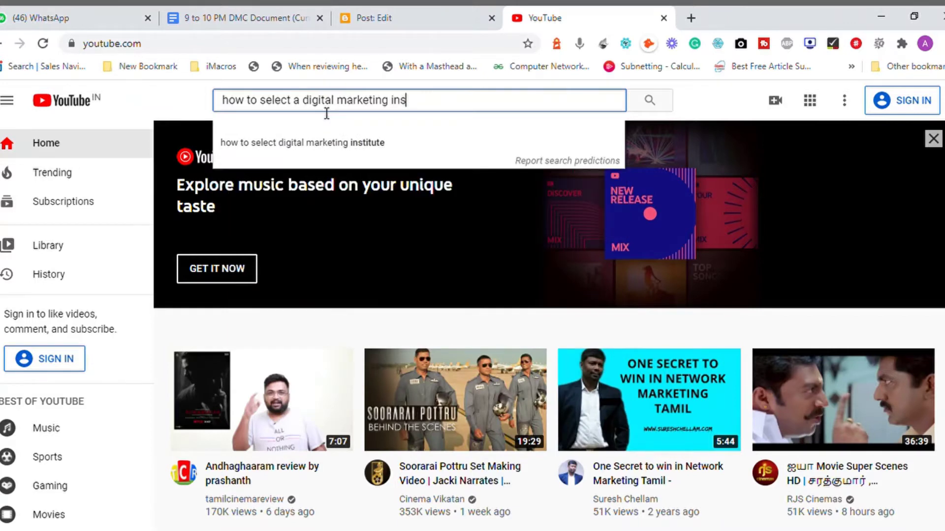
key("Down")
key("Return")
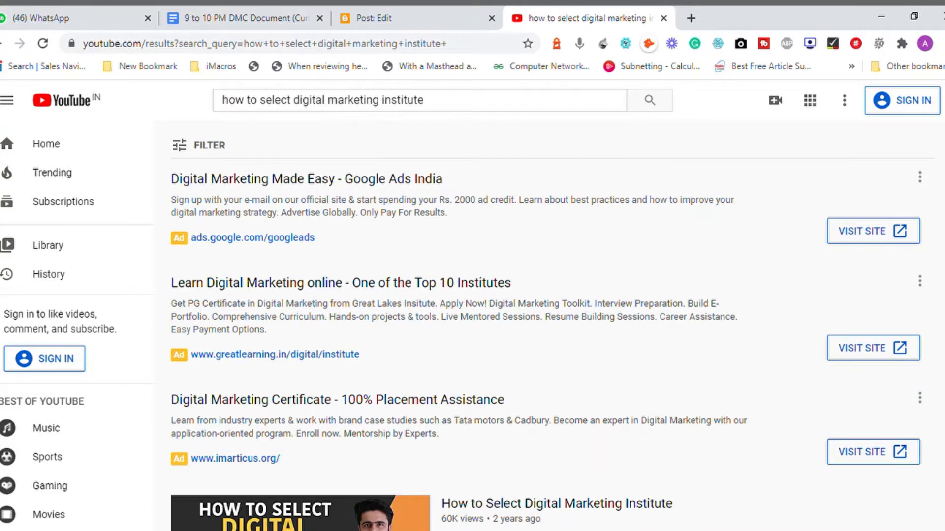
- Look through the YouTube search results for a video about choosing a digital marketing institute that suits the blog post
scroll(551, 325, "down", 2)
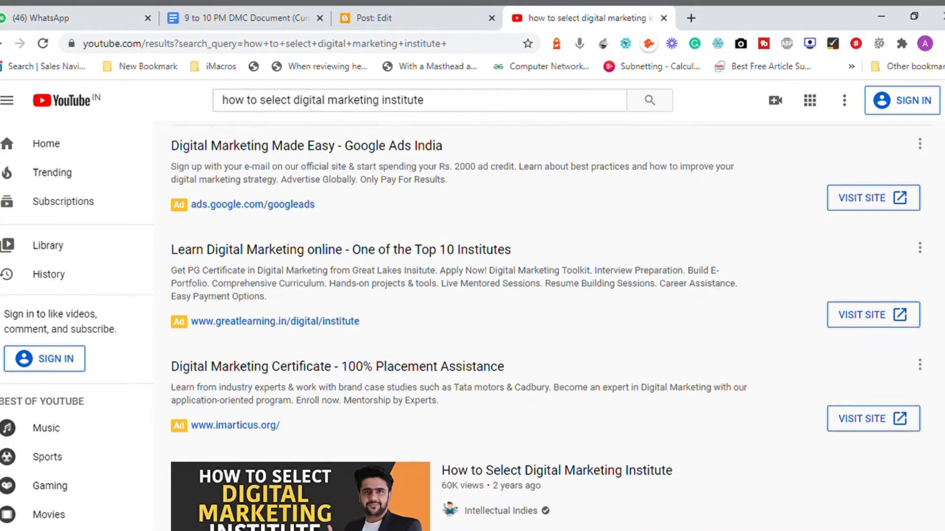
scroll(551, 325, "up", 1)
scroll(547, 325, "down", 4)
scroll(552, 325, "down", 2)
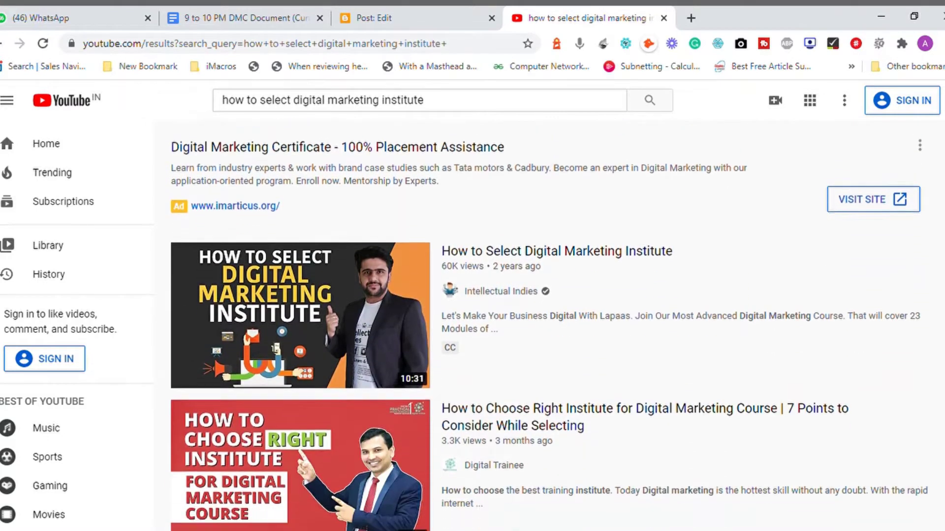
scroll(551, 325, "down", 4)
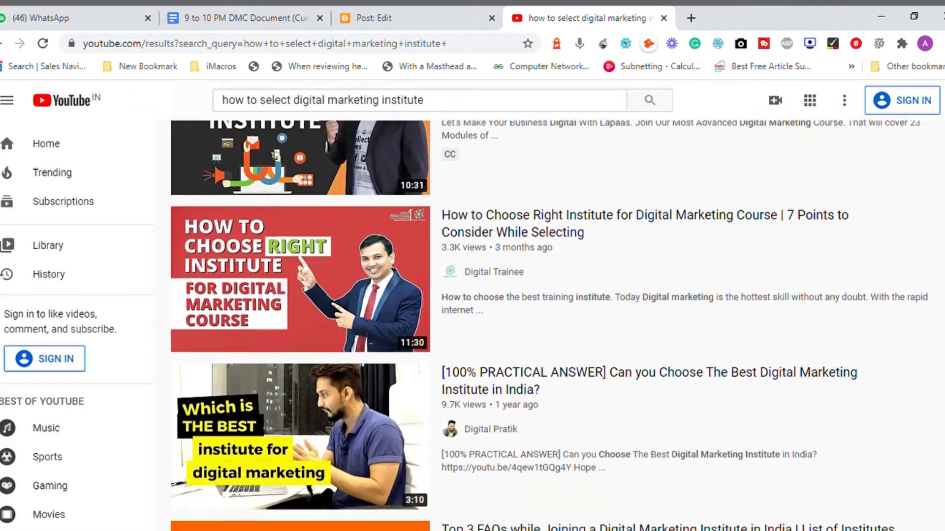
scroll(551, 325, "down", 4)
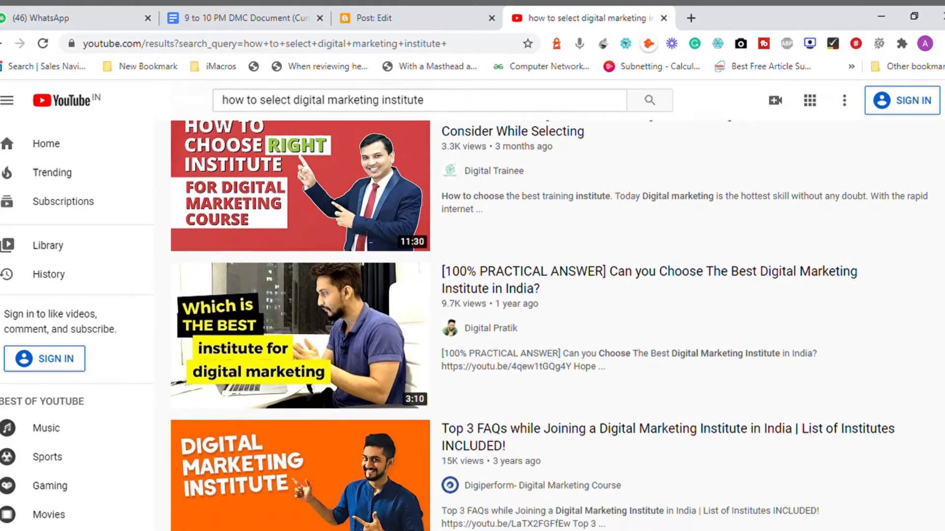
scroll(551, 325, "down", 8)
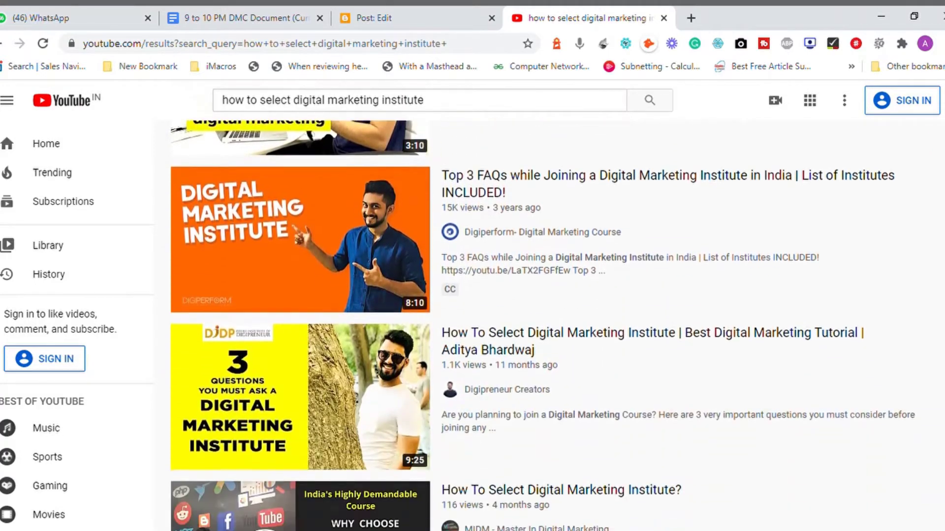
scroll(551, 324, "down", 11)
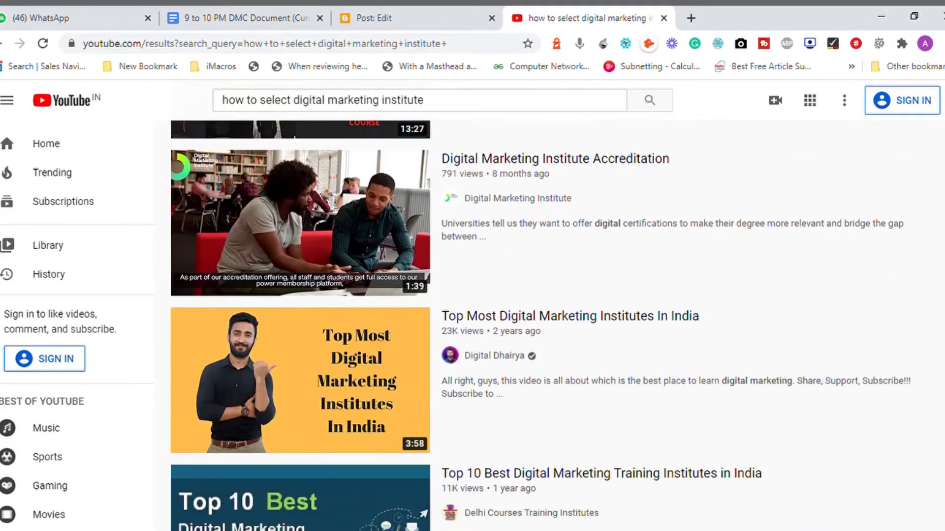
scroll(551, 325, "down", 15)
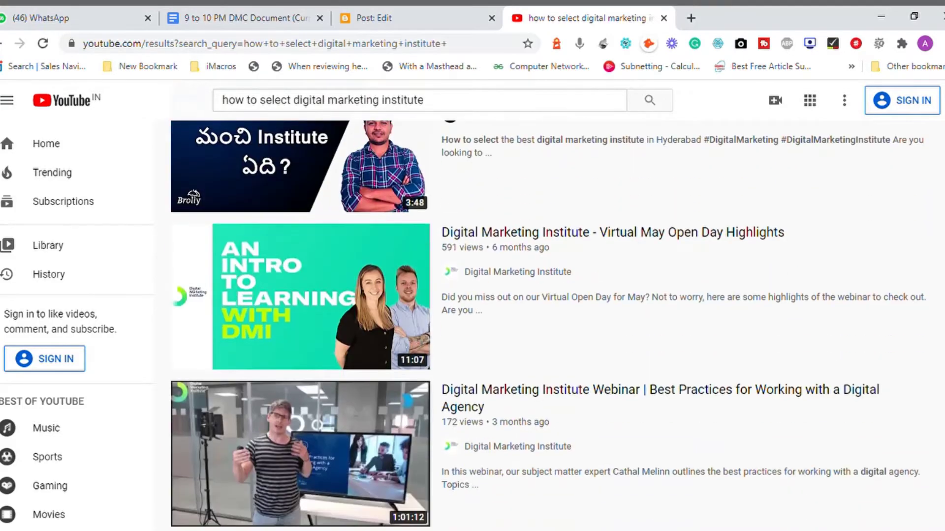
scroll(551, 325, "down", 12)
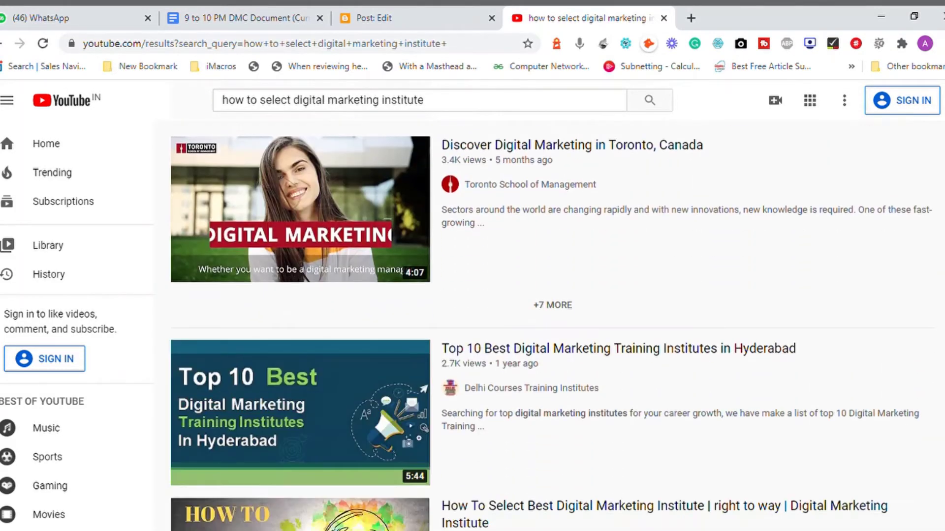
scroll(551, 325, "down", 5)
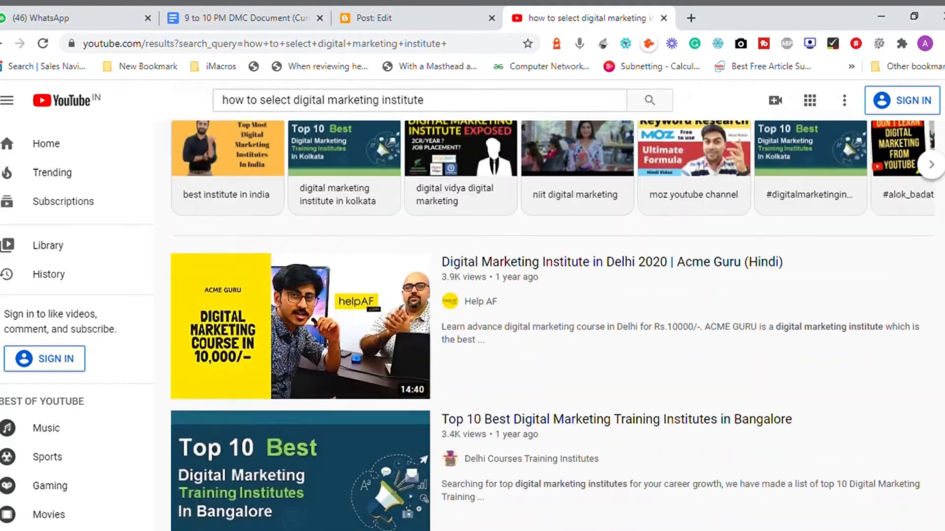
scroll(551, 325, "down", 10)
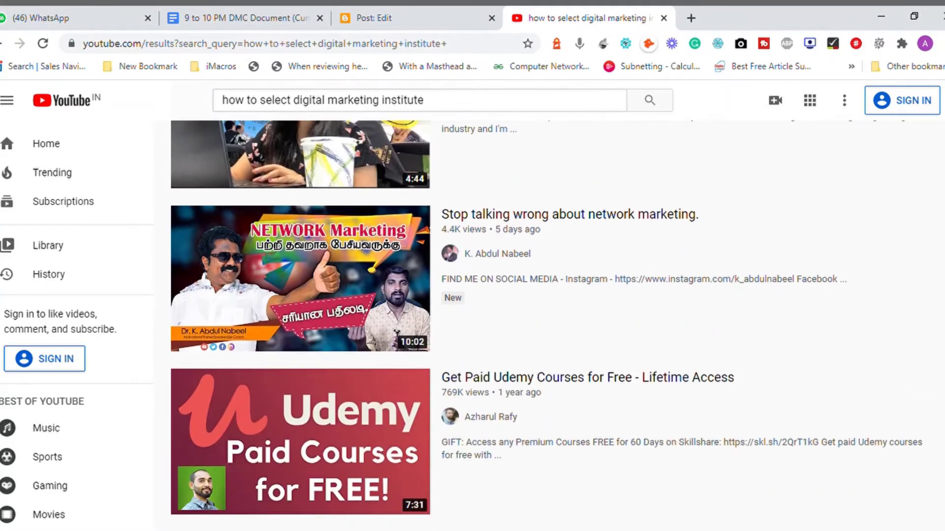
scroll(551, 324, "down", 5)
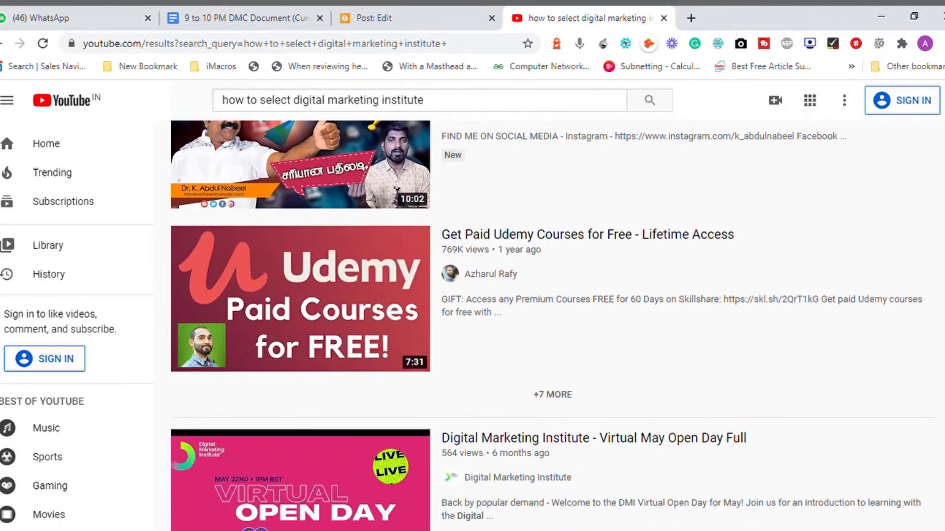
scroll(551, 324, "down", 12)
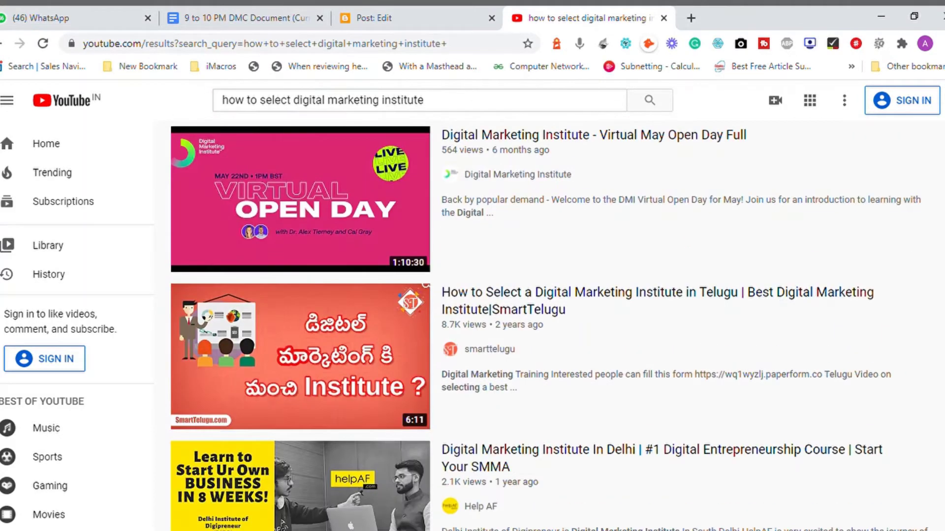
scroll(551, 324, "down", 15)
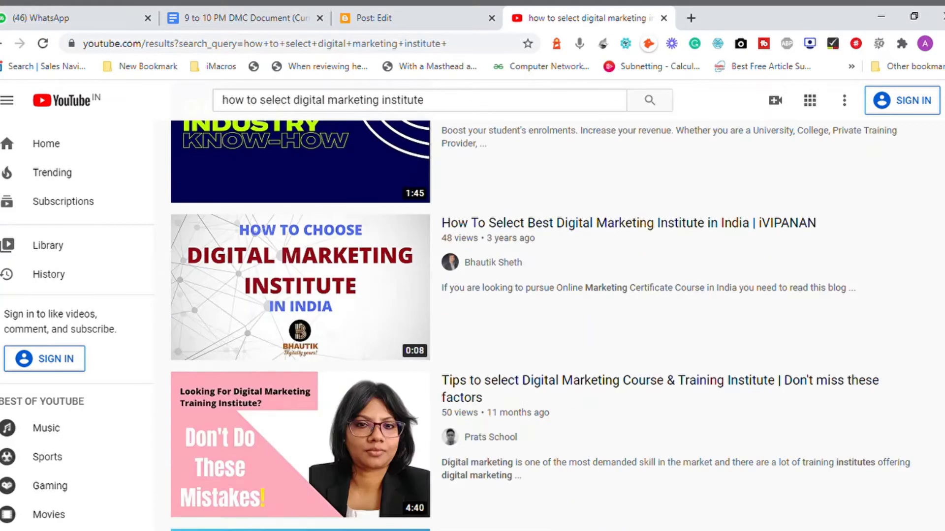
scroll(551, 325, "down", 5)
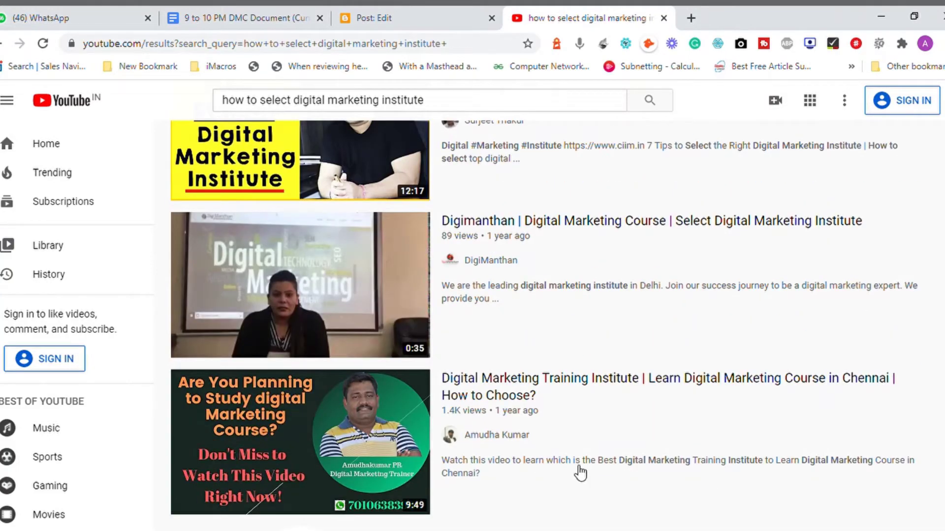
mouse_move(590, 408)
scroll(552, 325, "down", 9)
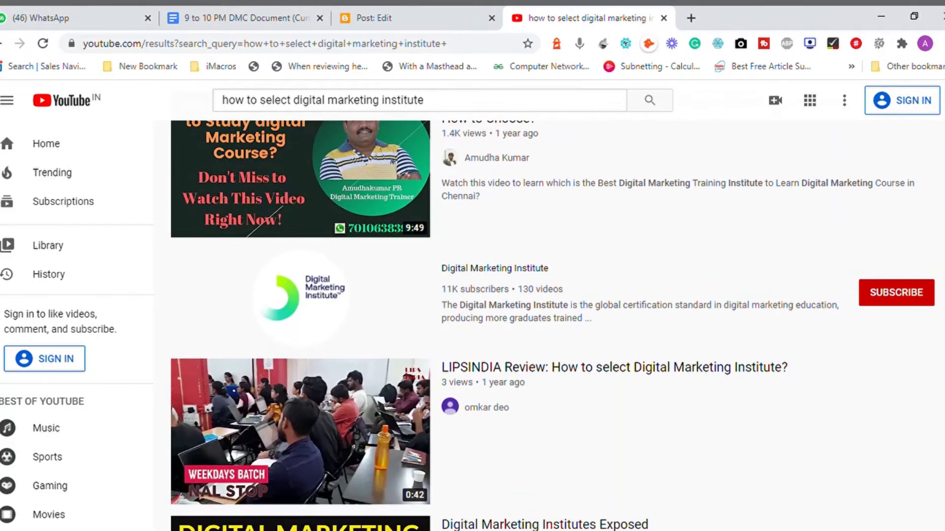
- Open the video "Digital Marketing Training Institute | Learn Digital Marketing Course in Chennai | How to Choose?" and pause its playback
scroll(552, 325, "up", 7)
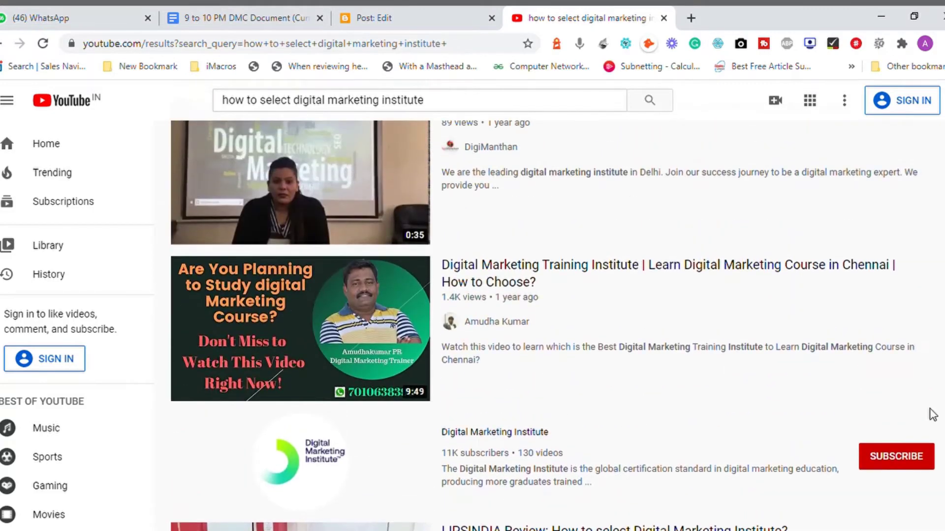
mouse_move(711, 344)
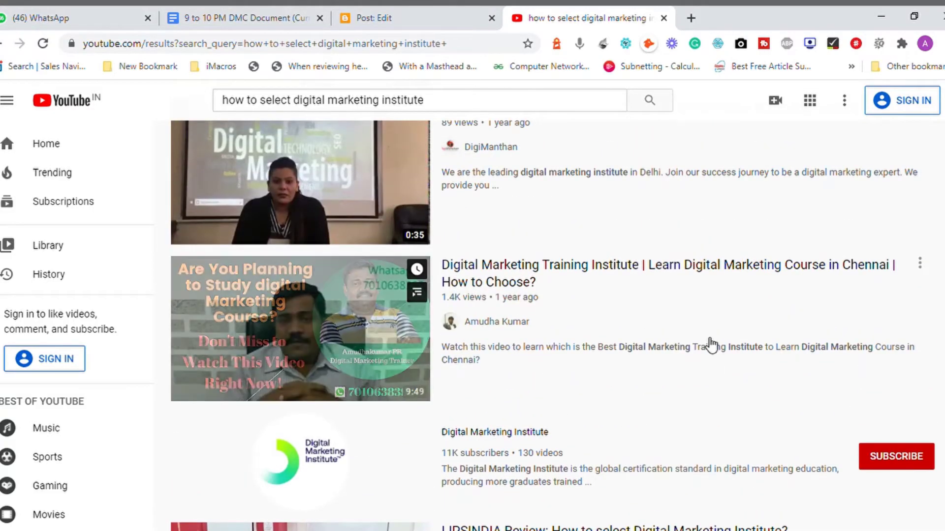
left_click(569, 270)
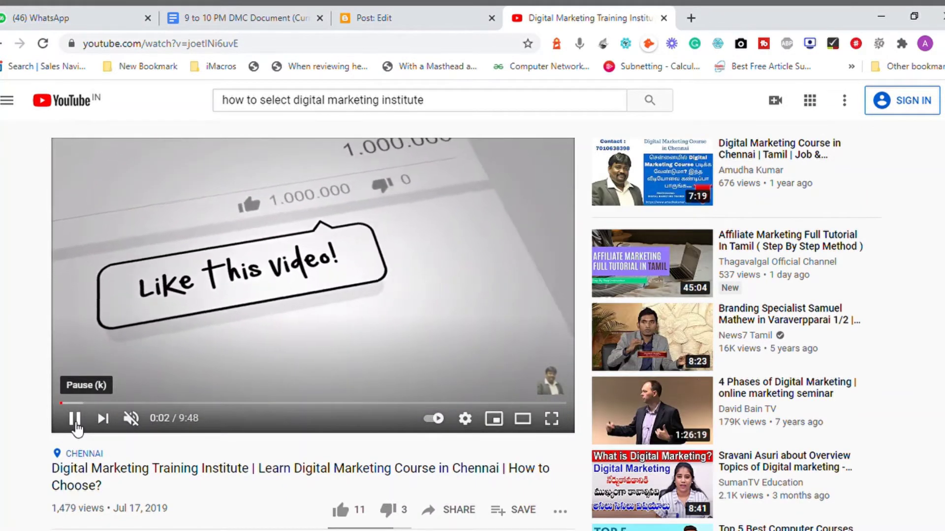
left_click(75, 420)
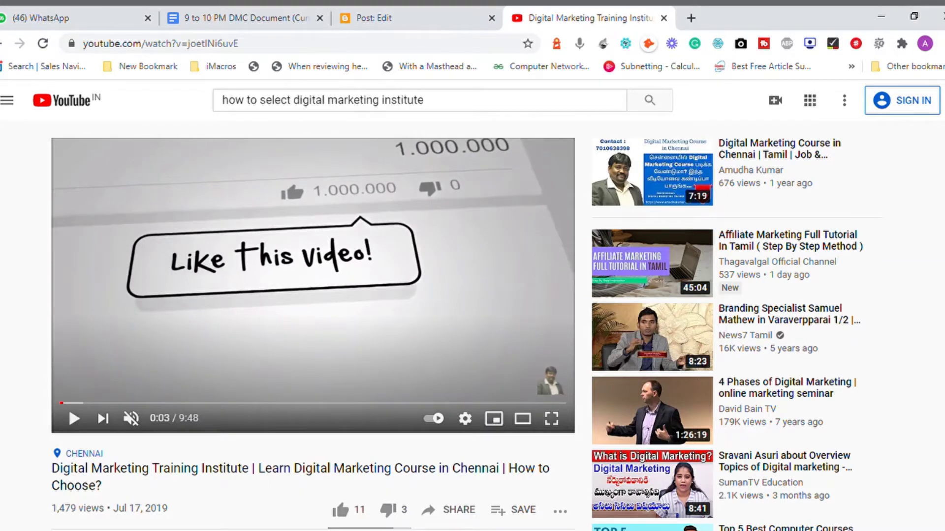
- Open the embed option in the video's sharing choices and copy the full iframe embed code
scroll(315, 325, "down", 3)
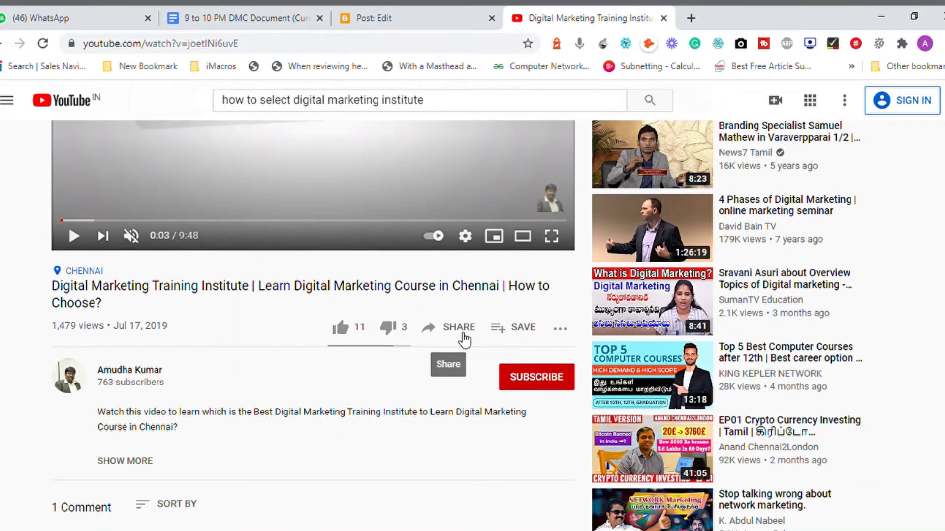
scroll(315, 325, "down", 2)
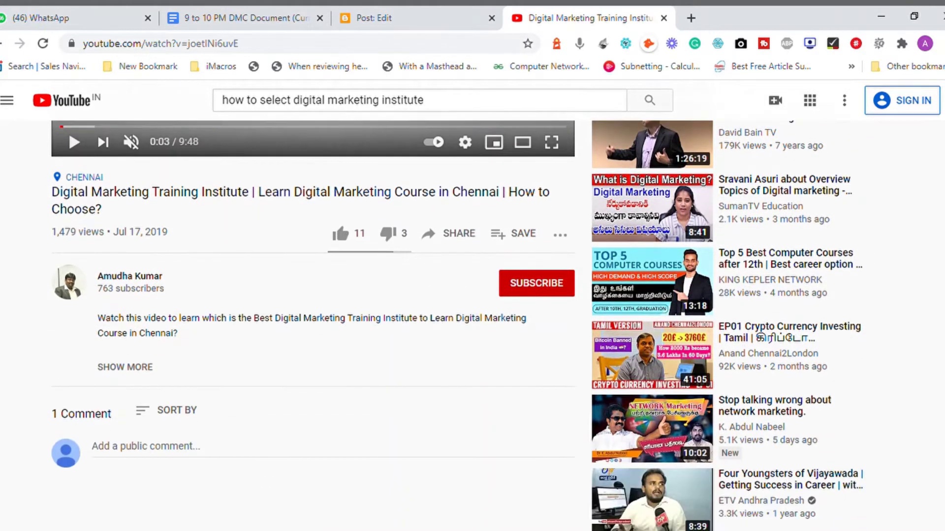
scroll(636, 298, "down", 3)
scroll(636, 297, "up", 6)
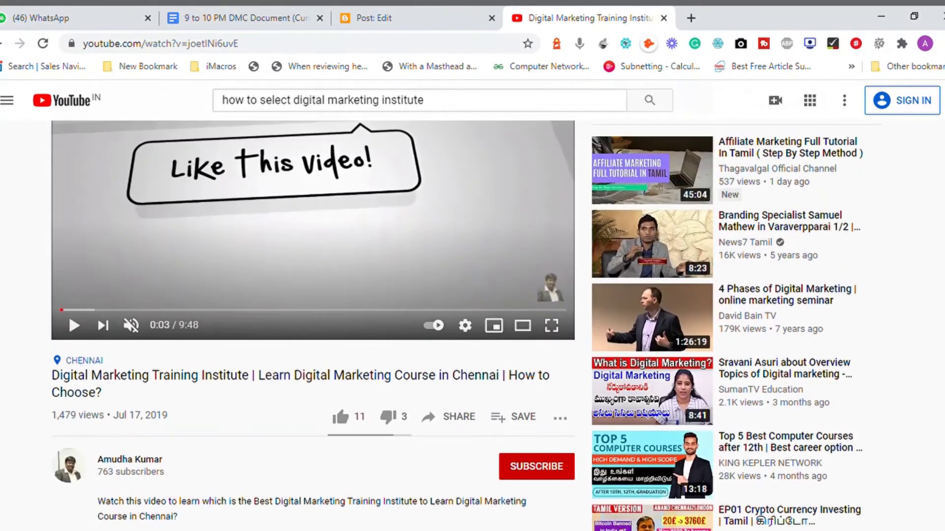
left_click(462, 419)
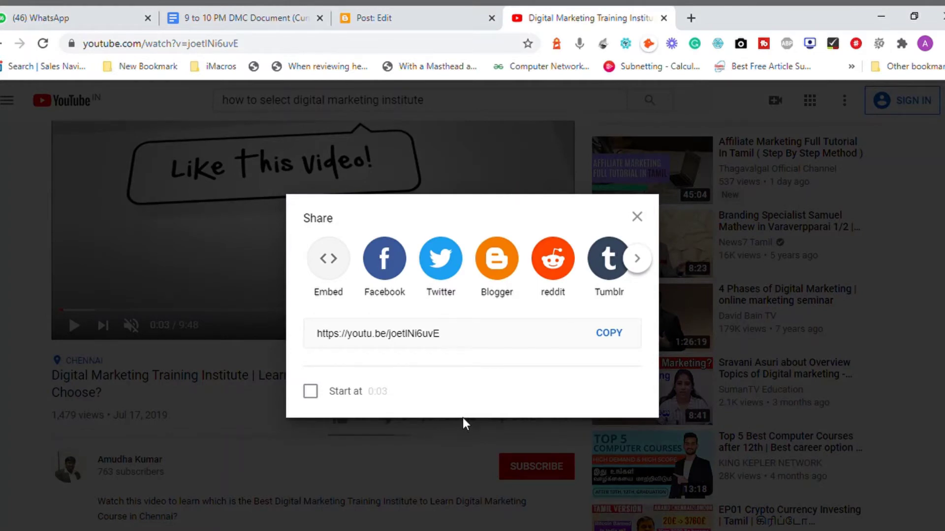
left_click(325, 272)
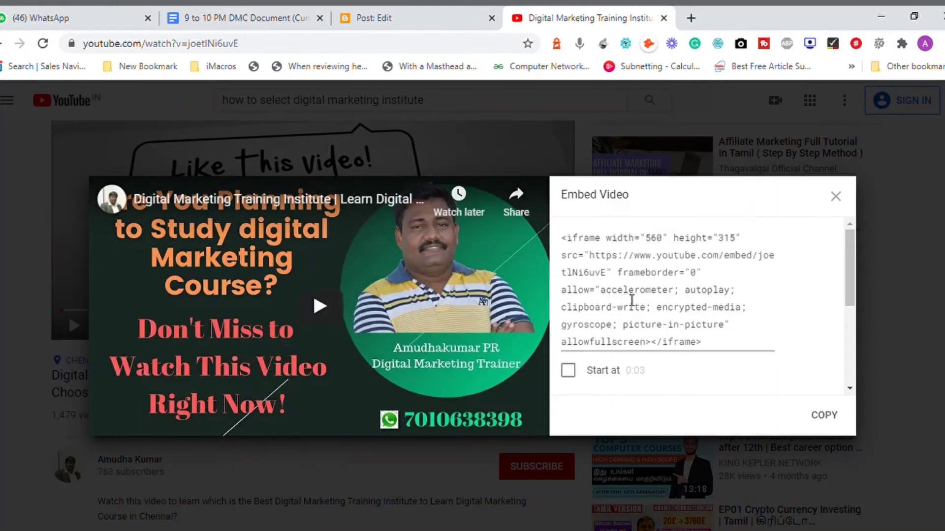
left_click(632, 301)
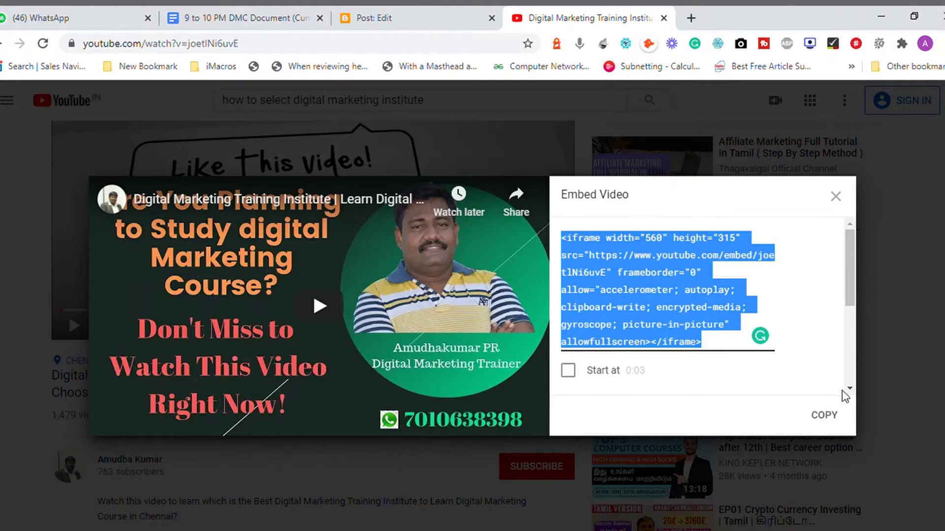
left_click(832, 420)
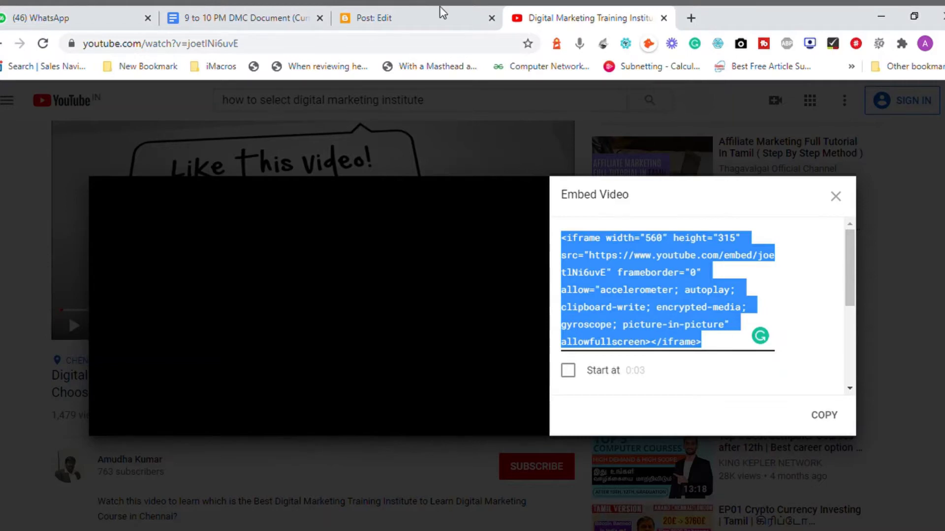
- In the Blogger post editor, enter the placeholder BBBB on the blank line above "Metropolitan Cities in India Offering Digital Marketing Course"
left_click(425, 18)
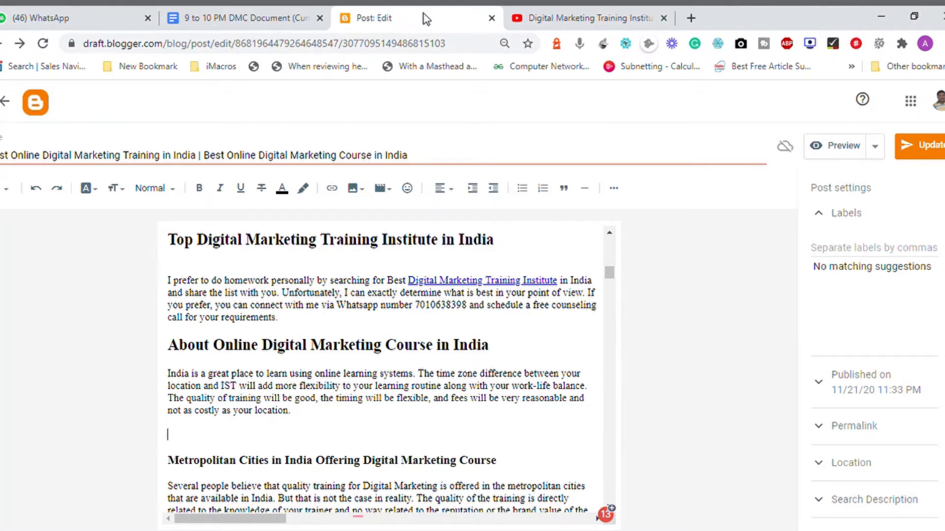
type("BBBB")
key("shift+Home")
key("Right")
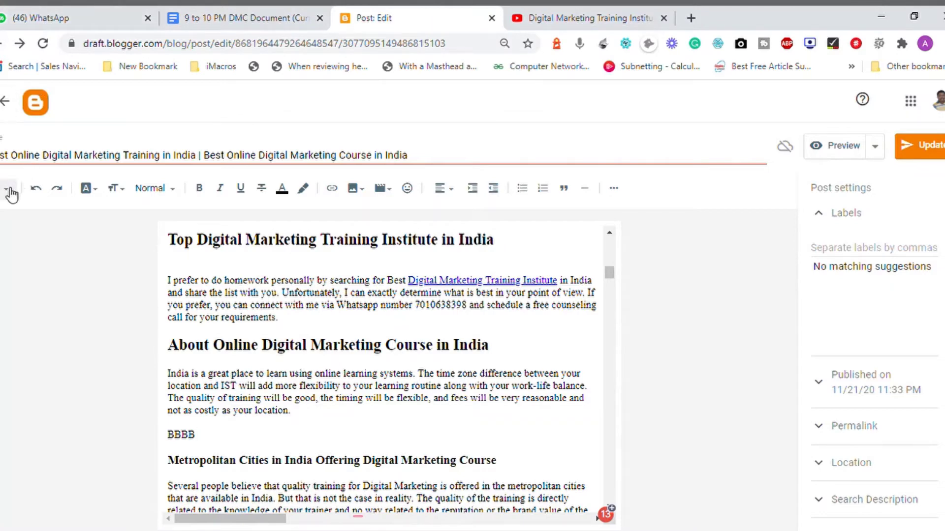
- In the post's HTML view, find the BBBB placeholder and replace it with the copied YouTube embed code
left_click(9, 190)
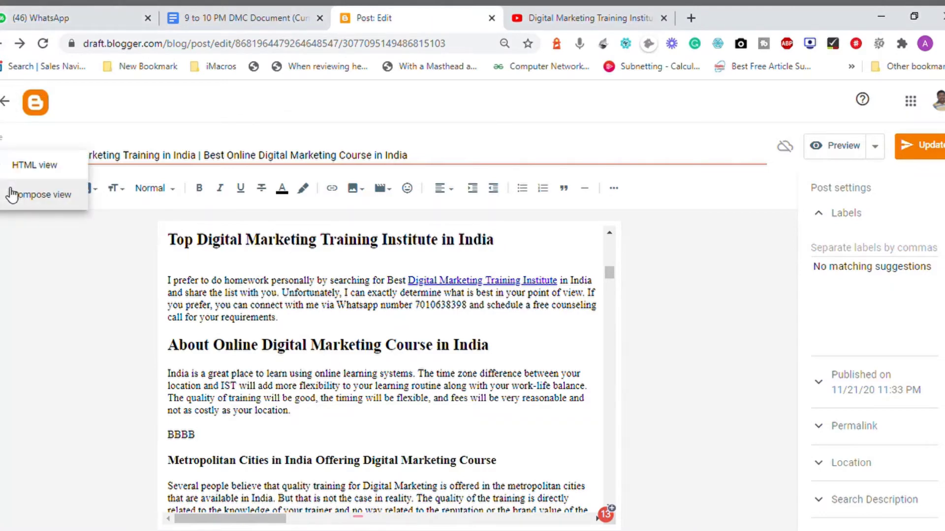
left_click(47, 167)
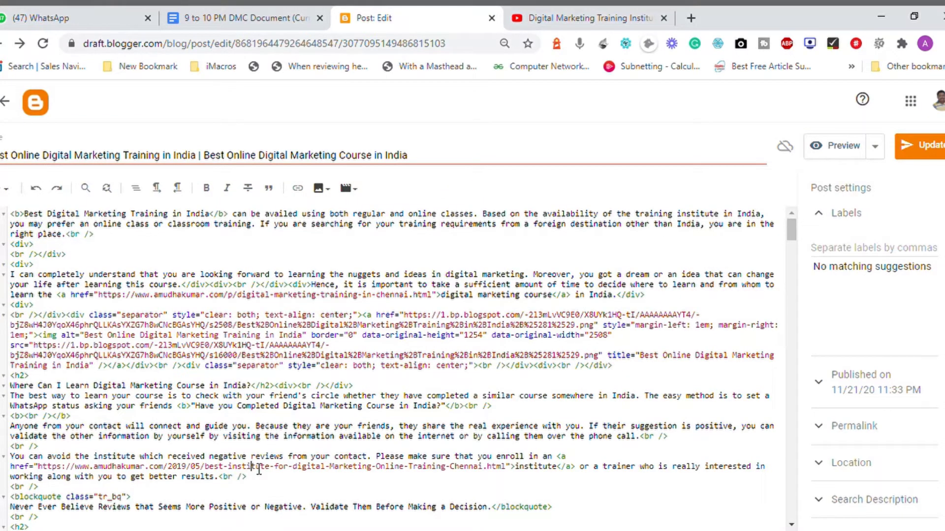
key("ctrl+f")
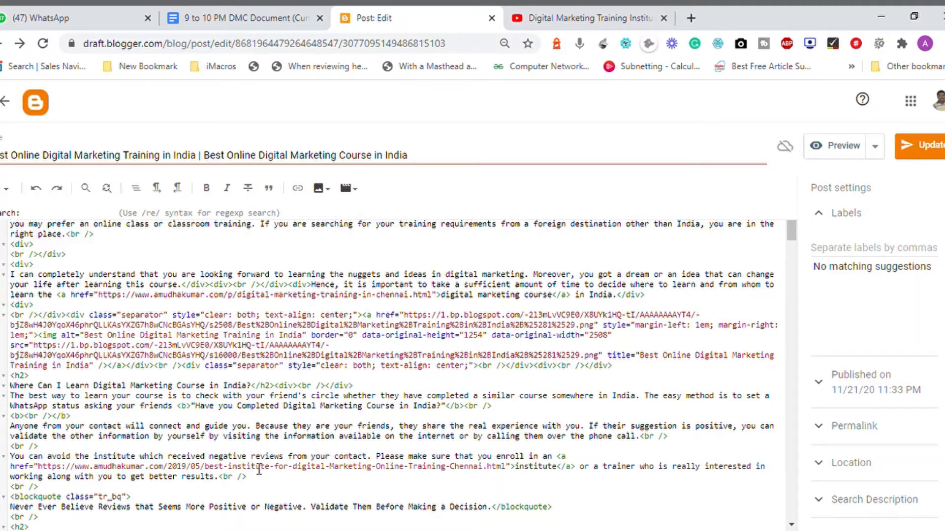
type("BBBB")
key("Return")
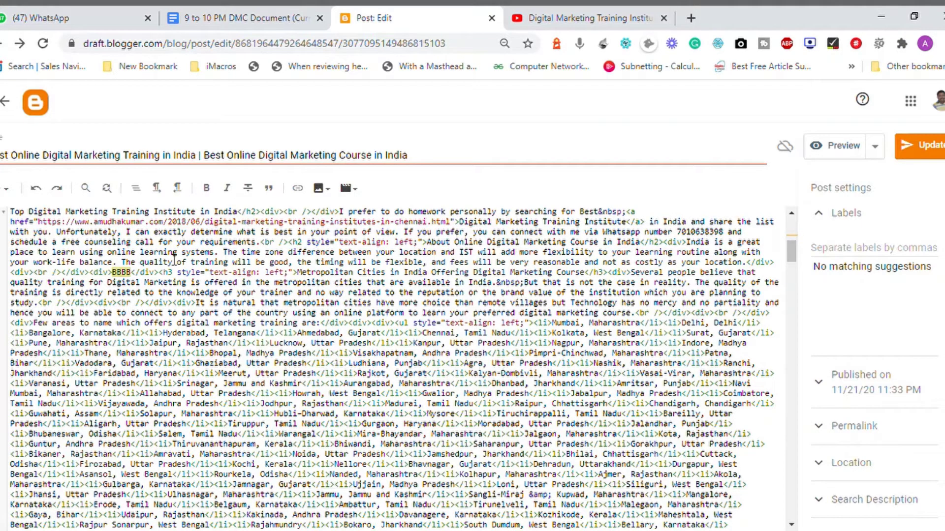
key("ctrl+v")
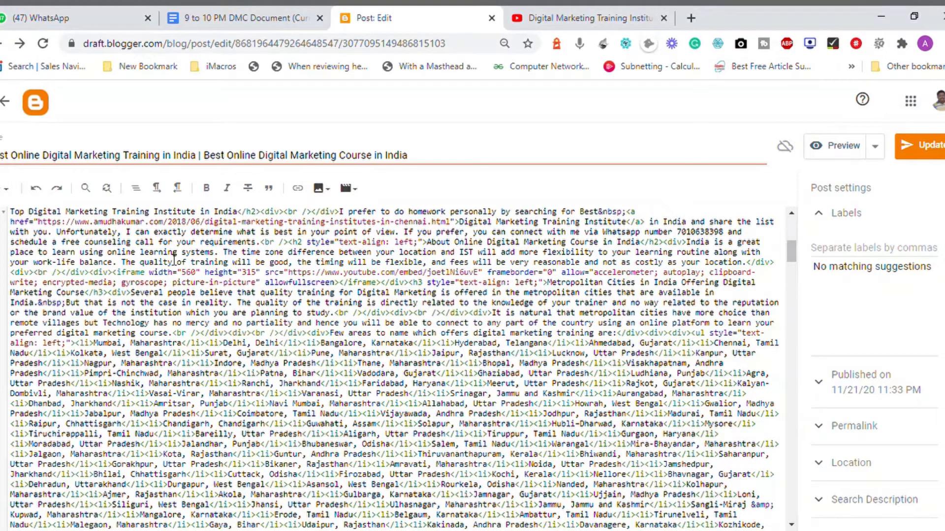
- Highlight the pasted iframe code from its opening tag to its closing tag to examine where it sits in the HTML
key("shift+Up")
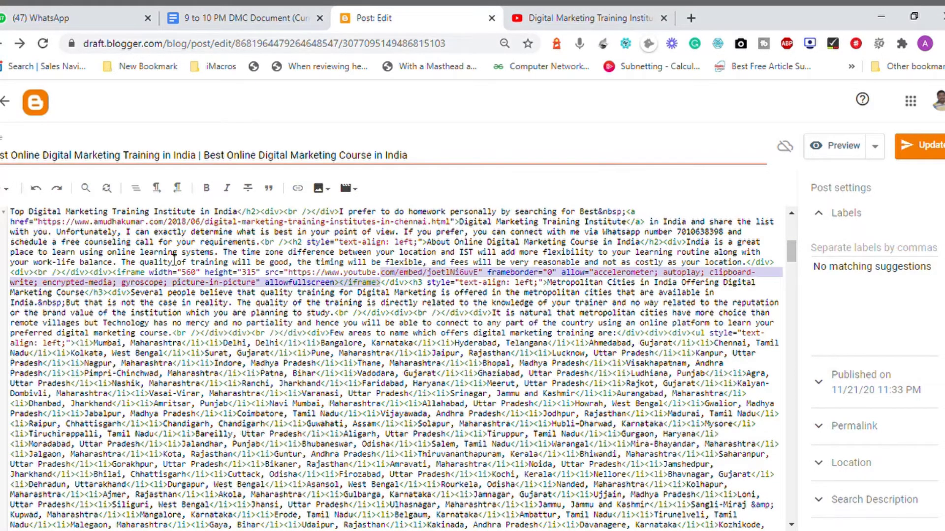
key("shift+Up")
key("shift+Down")
key("shift+Left")
key("shift+Left")
key("shift+Left")
key("shift+Left")
key("shift+Left")
key("shift+Left")
key("shift+Left")
key("shift+Left")
key("shift+Left")
key("shift+Left")
key("shift+Left")
key("shift+Left")
key("shift+Left")
key("shift+Left")
key("shift+Left")
key("shift+Left")
key("shift+Left")
key("shift+Left")
key("shift+Left")
key("shift+Left")
key("shift+Left")
key("shift+Left")
key("shift+Left")
key("shift+Left")
key("shift+Left")
key("shift+Left")
key("shift+Left")
key("shift+Left")
key("shift+Left")
key("shift+Left")
key("shift+Left")
key("shift+Left")
key("shift+Left")
key("shift+Left")
key("shift+Left")
key("shift+Left")
key("shift+Left")
key("shift+Left")
key("shift+Left")
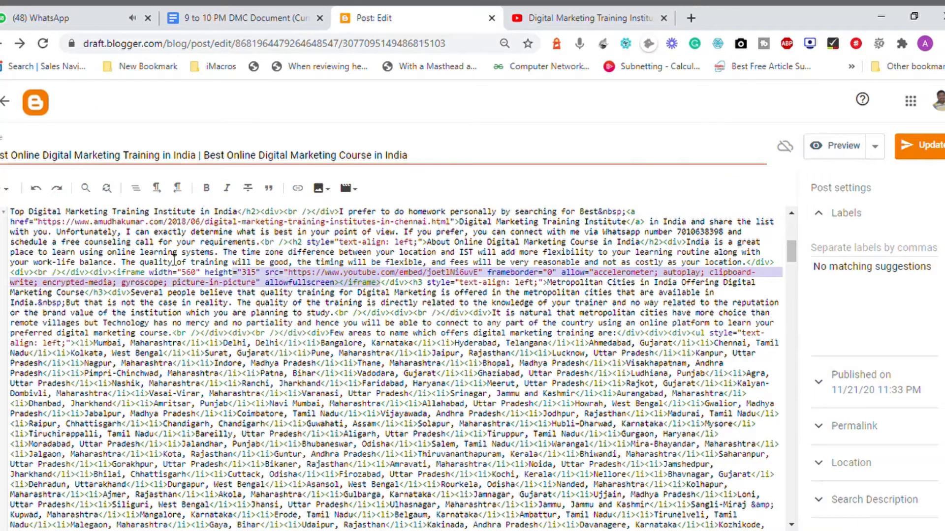
key("shift+Left")
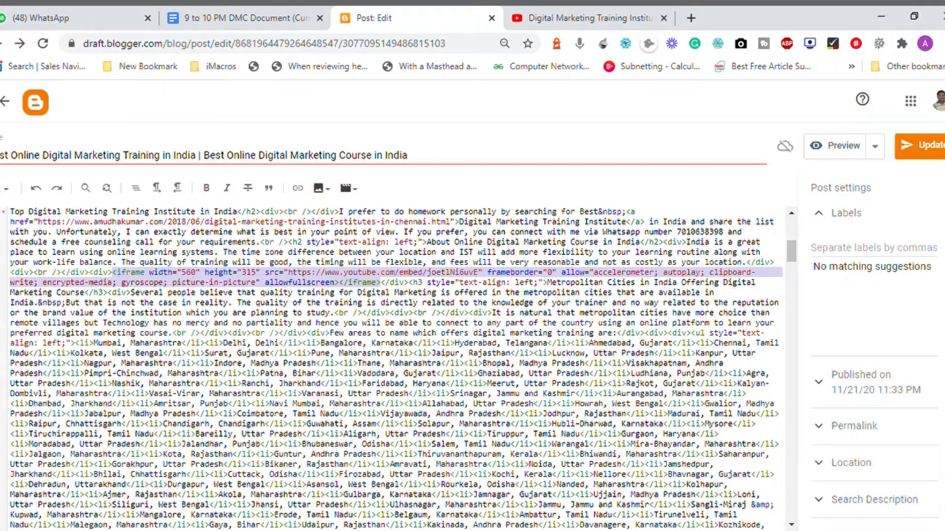
- Switch the post back to compose view, accepting the invalid-HTML prompt, and check the video's place above the "Metropolitan Cities" heading
left_click(9, 196)
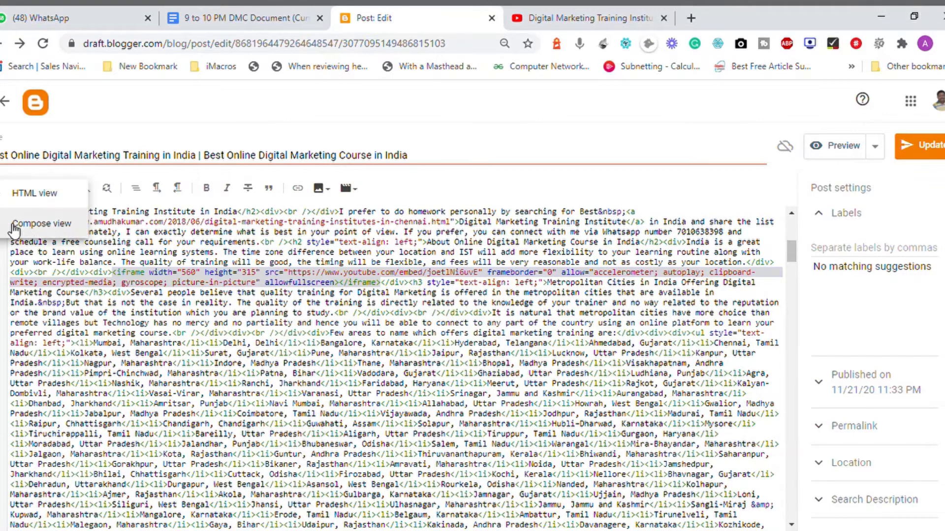
left_click(17, 219)
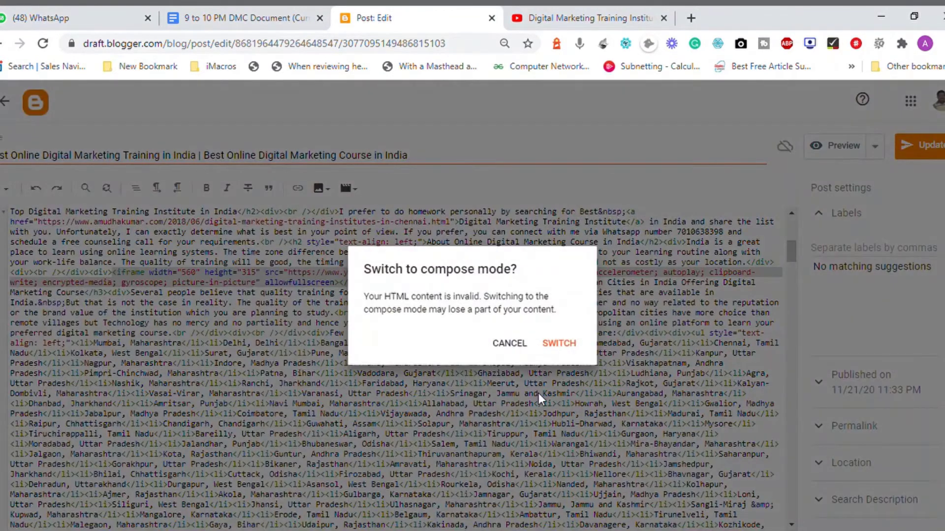
left_click(564, 349)
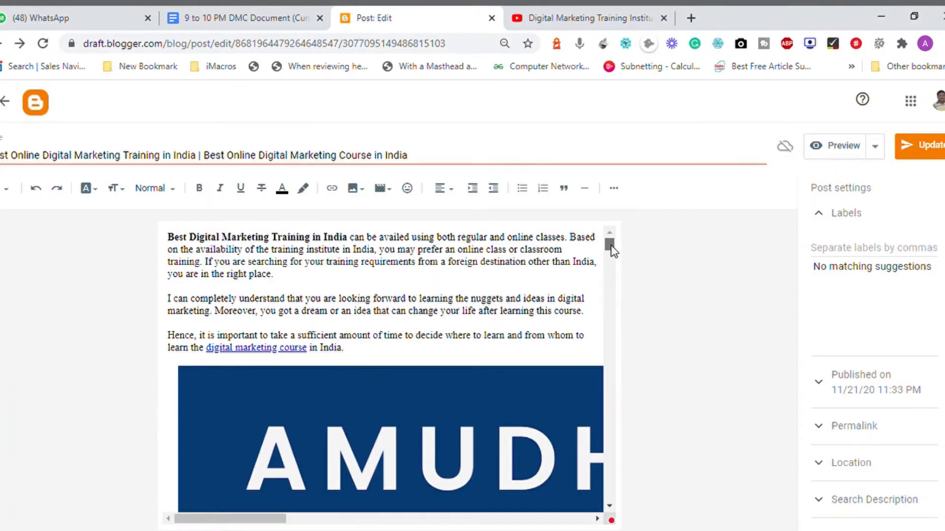
left_click_drag(610, 246, 612, 282)
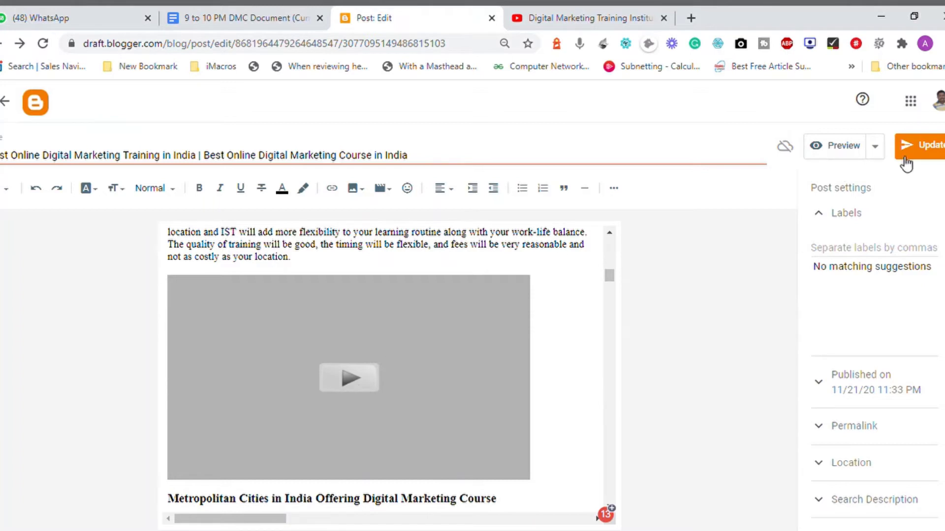
- Update the post and open its published page from the permalink
left_click(941, 162)
left_click(833, 428)
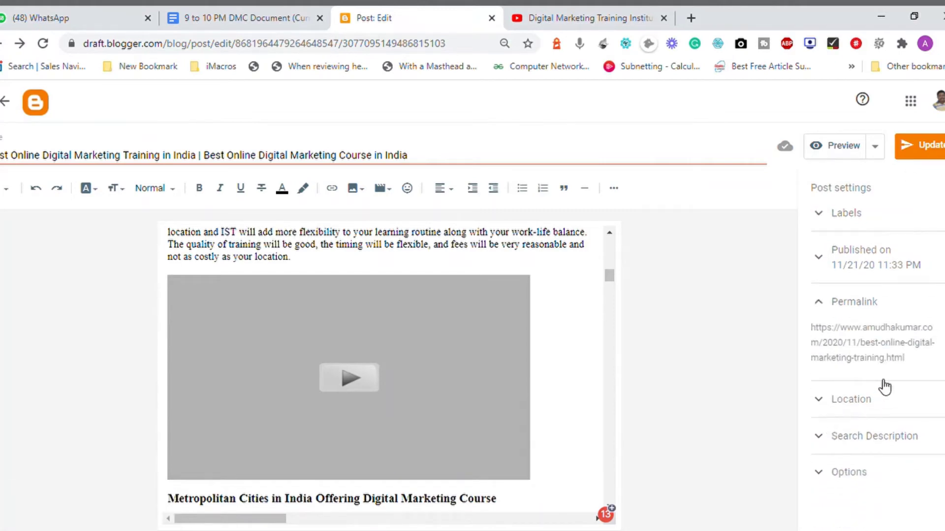
triple_click(861, 348)
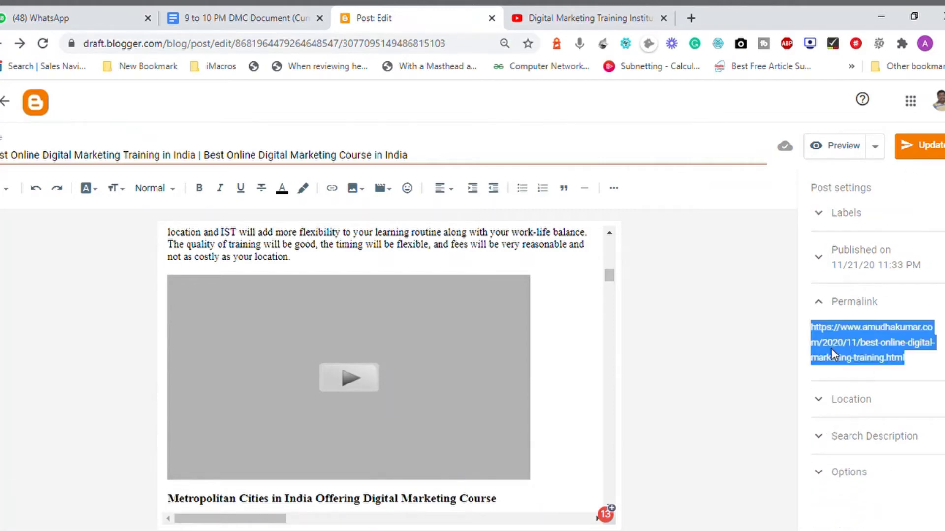
left_click(829, 367)
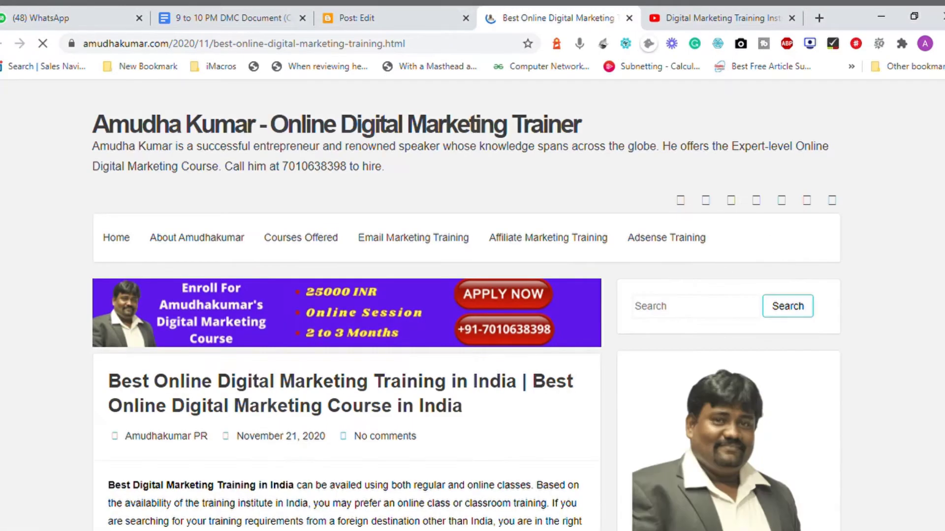
- Close the promotional pop-up on the published page and find the embedded video under "About Online Digital Marketing Course in India"
scroll(345, 296, "down", 8)
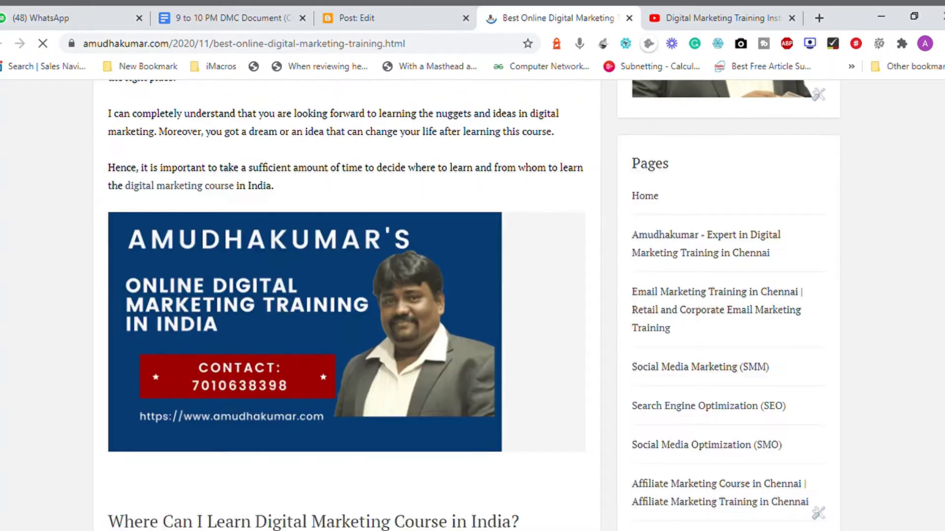
scroll(345, 295, "down", 5)
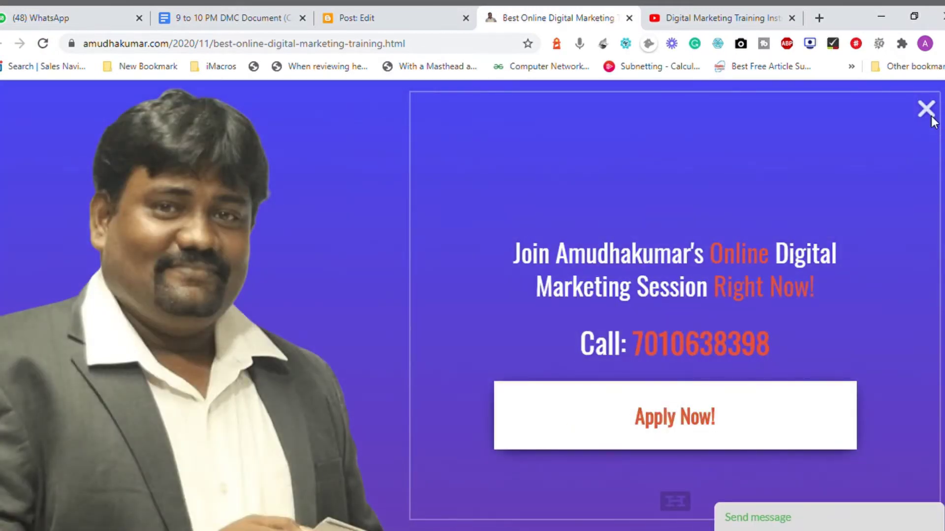
left_click(932, 118)
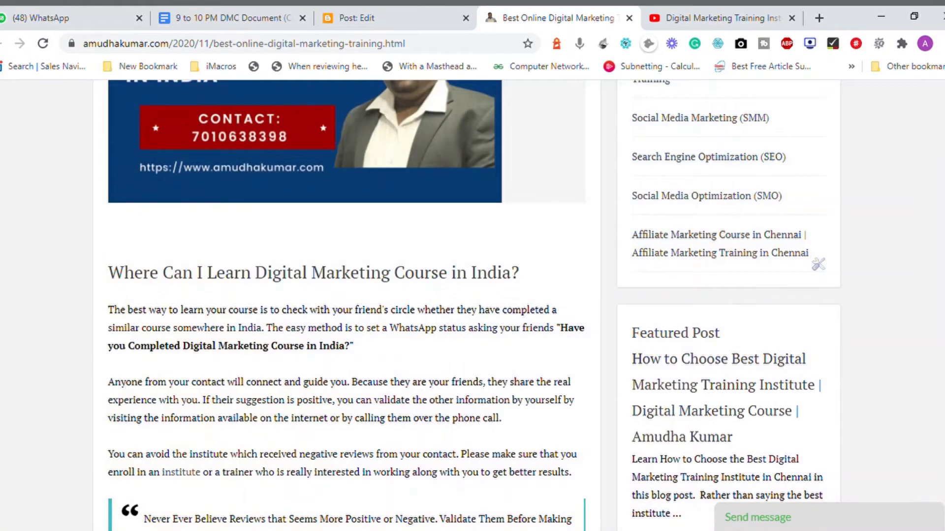
scroll(473, 305, "down", 10)
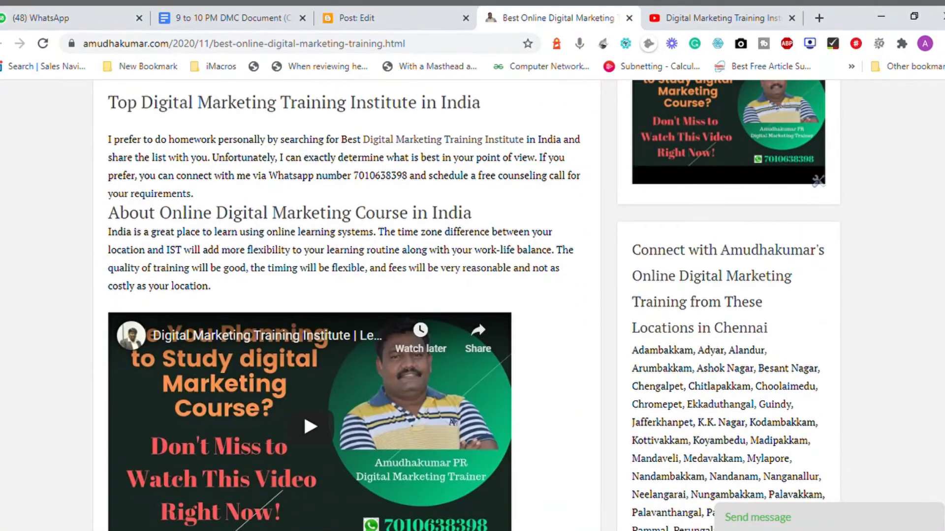
scroll(472, 305, "down", 3)
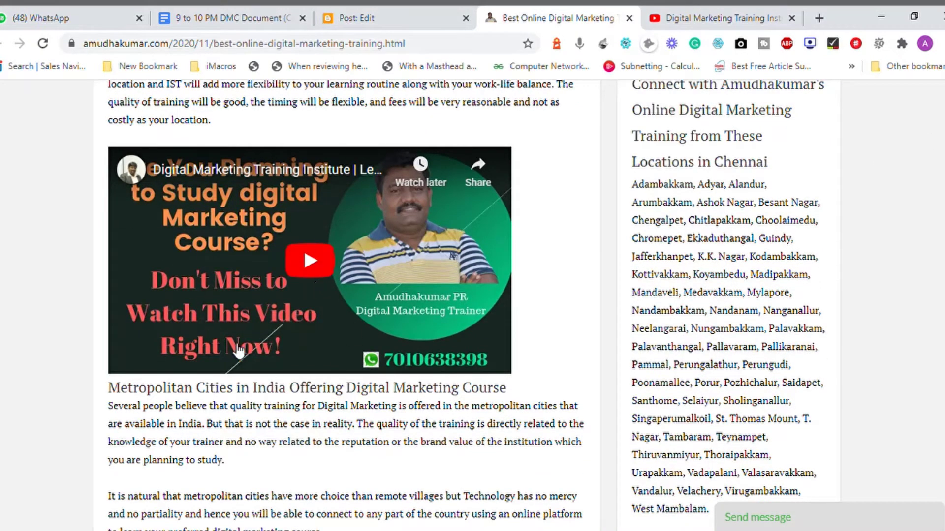
- Play the embedded video briefly, pause it, and review its placement between the surrounding sections of the published post
left_click(313, 261)
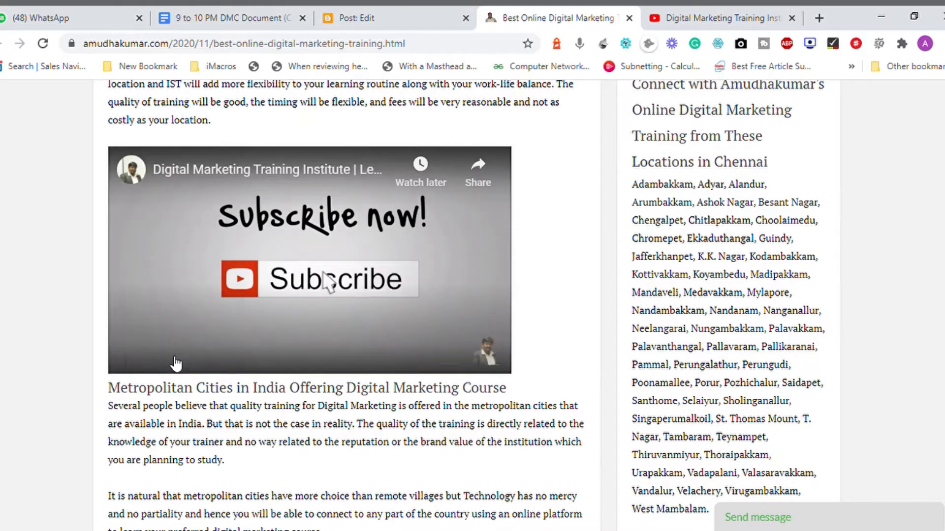
left_click(131, 360)
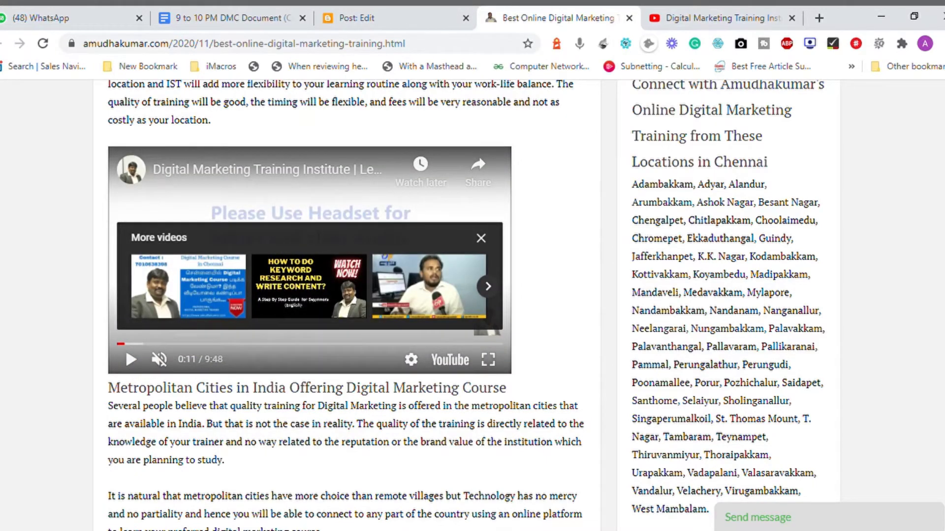
scroll(472, 305, "up", 6)
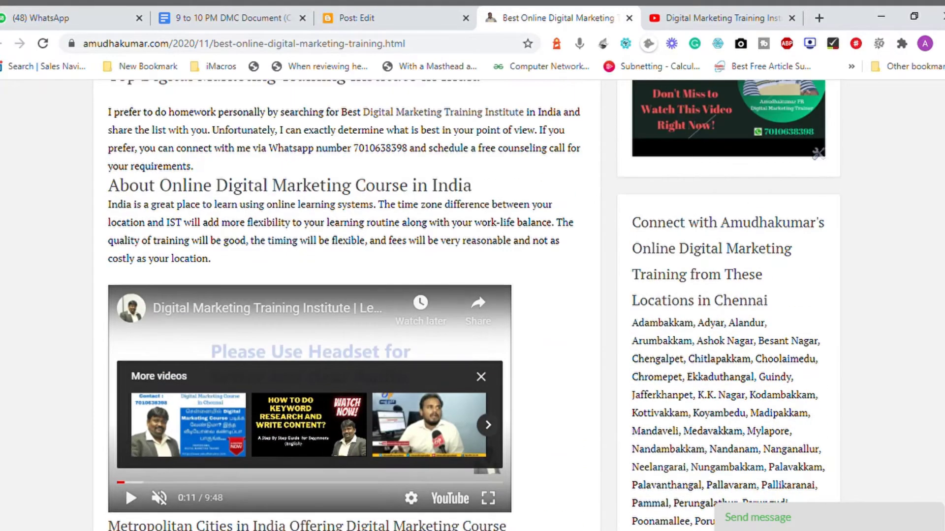
scroll(473, 305, "down", 11)
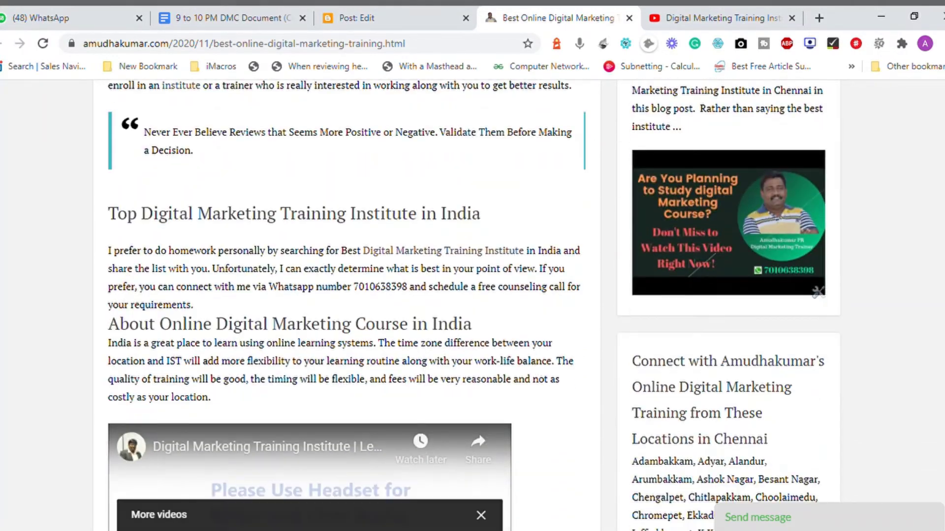
scroll(472, 305, "up", 6)
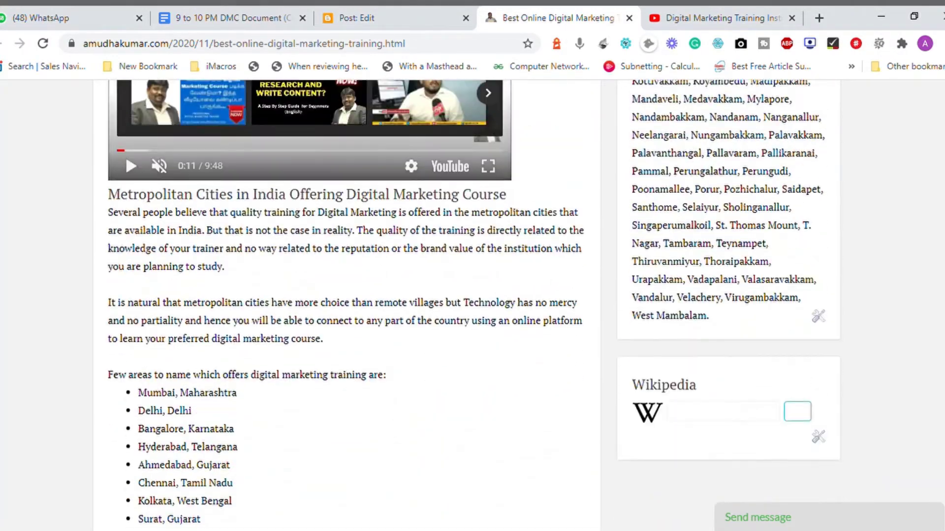
scroll(473, 305, "down", 1)
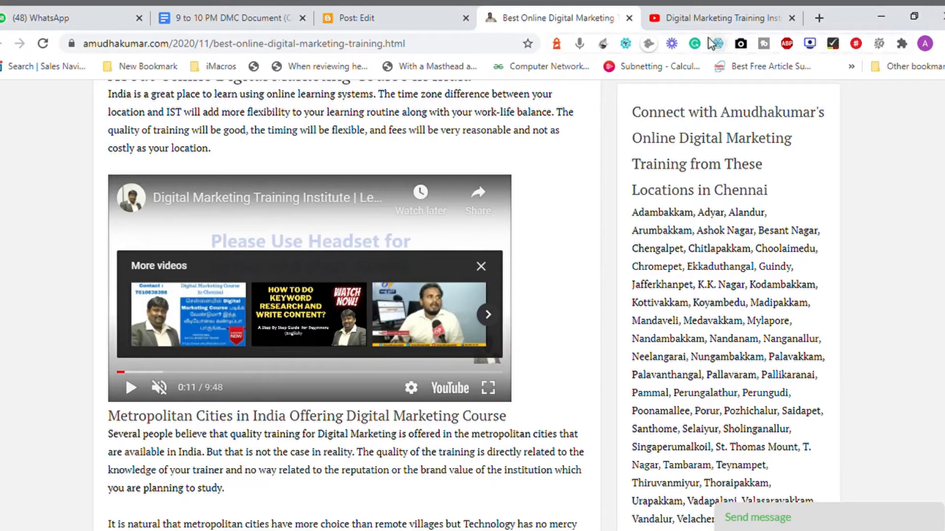
- Switch to the YouTube video's page and open Facebook in its place
left_click(693, 15)
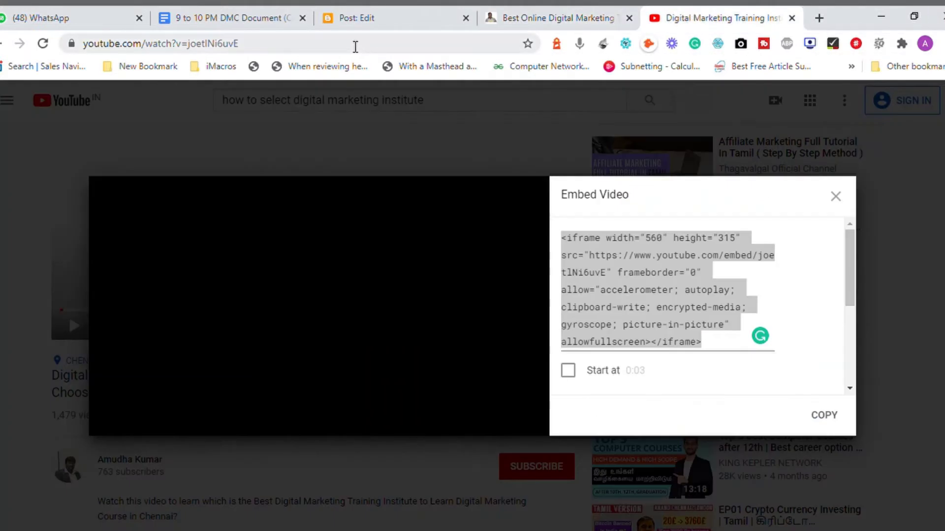
left_click(355, 47)
type("fac")
key("Return")
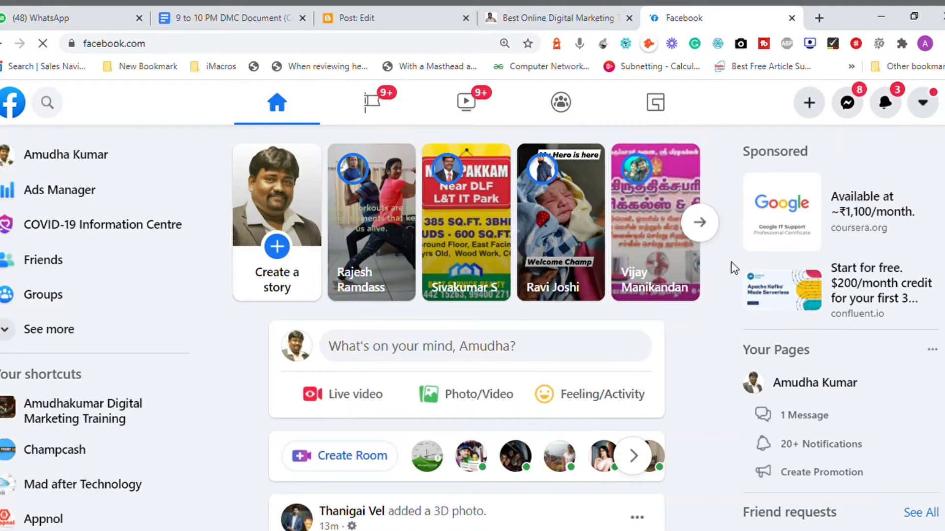
- Look through the Facebook home feed for a post that could be embedded
scroll(466, 328, "down", 8)
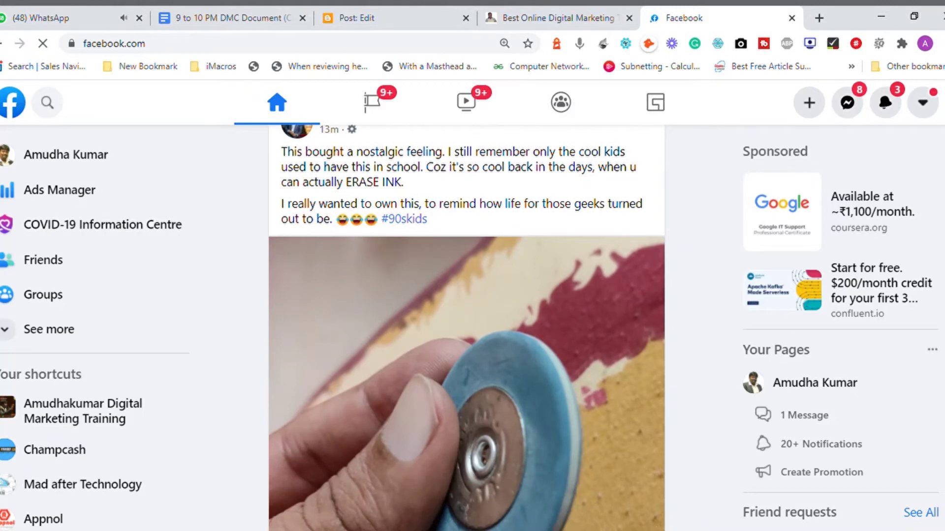
scroll(467, 327, "up", 1)
scroll(467, 328, "down", 5)
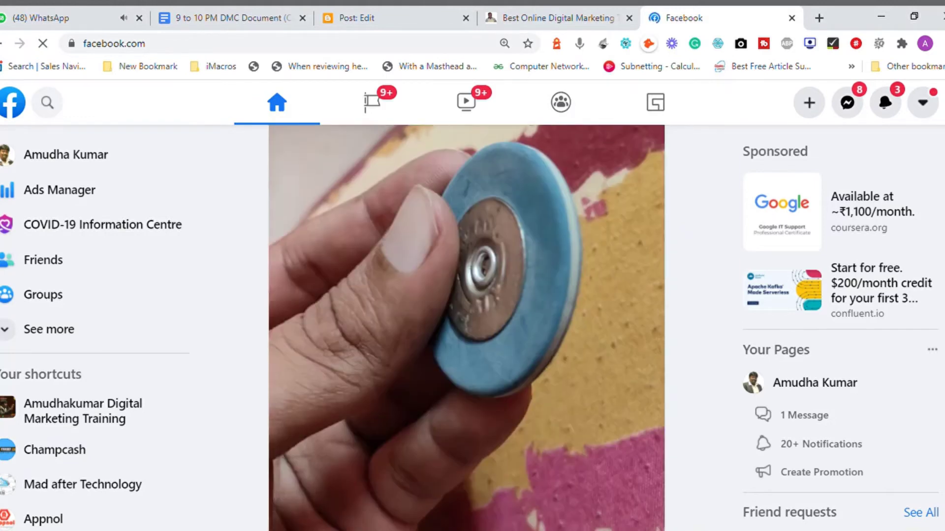
scroll(467, 328, "down", 8)
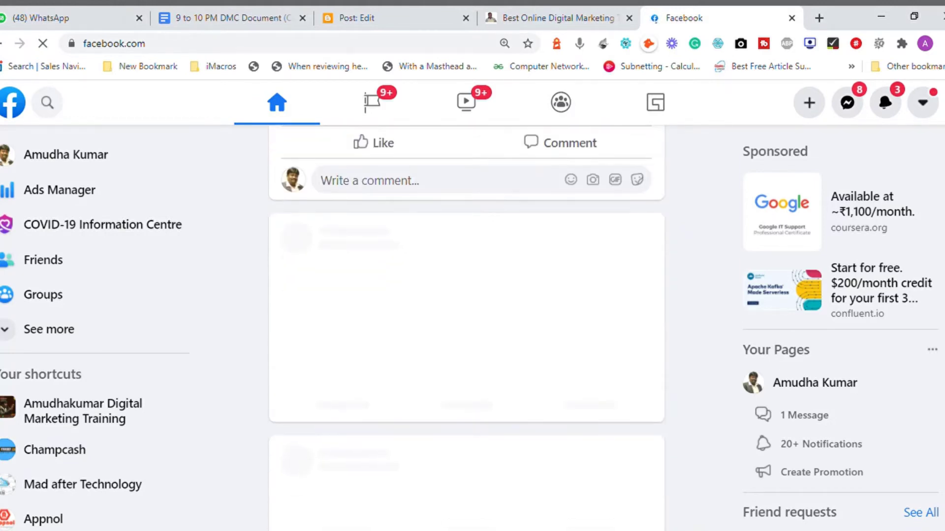
scroll(466, 327, "up", 3)
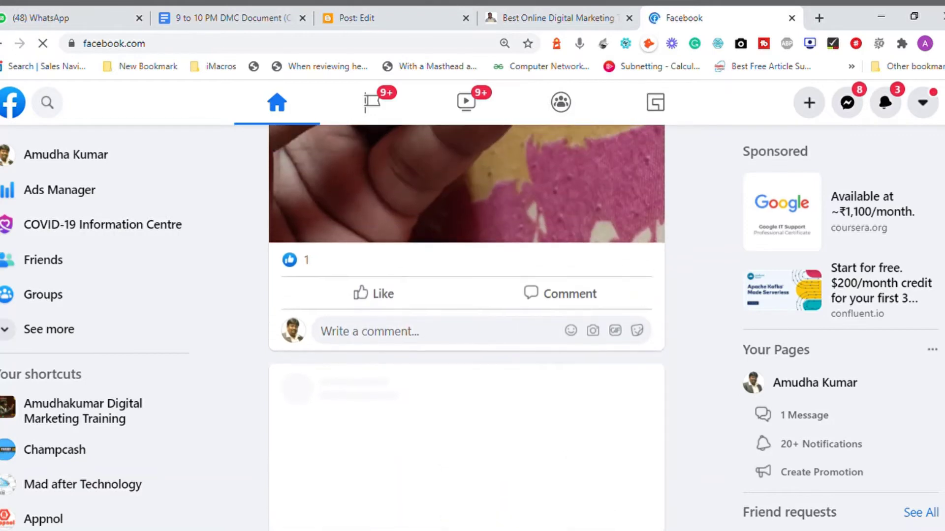
scroll(466, 327, "up", 2)
scroll(466, 328, "down", 4)
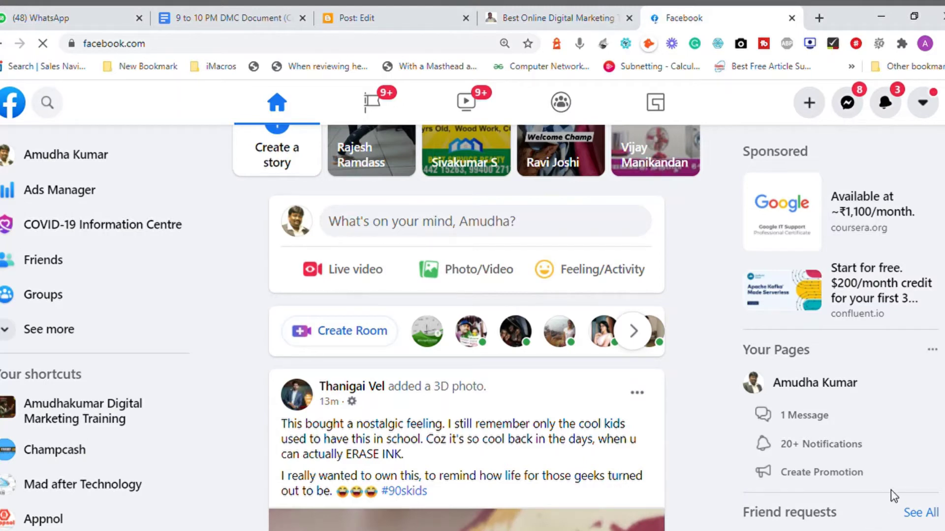
scroll(612, 202, "down", 4)
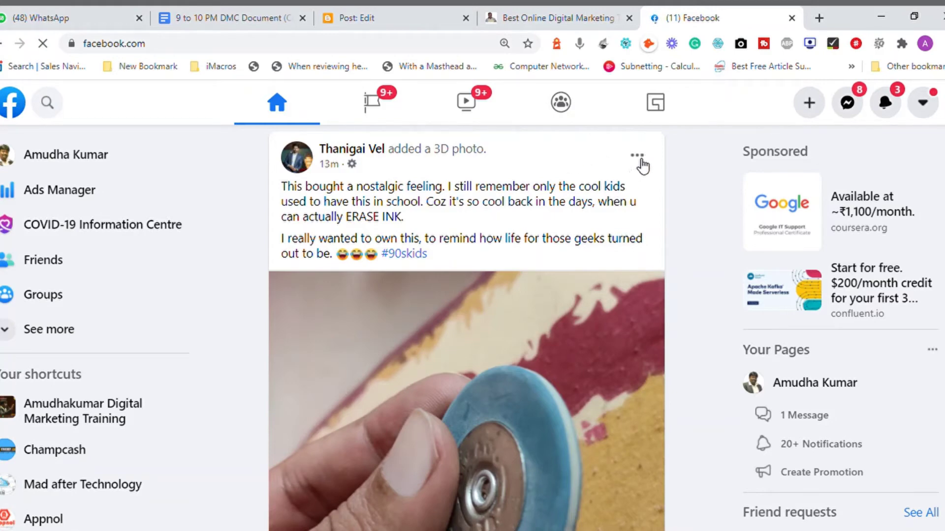
- Stop the stalled loading of Facebook, load its home page again, and glance at the published post meanwhile
left_click(43, 44)
left_click(209, 42)
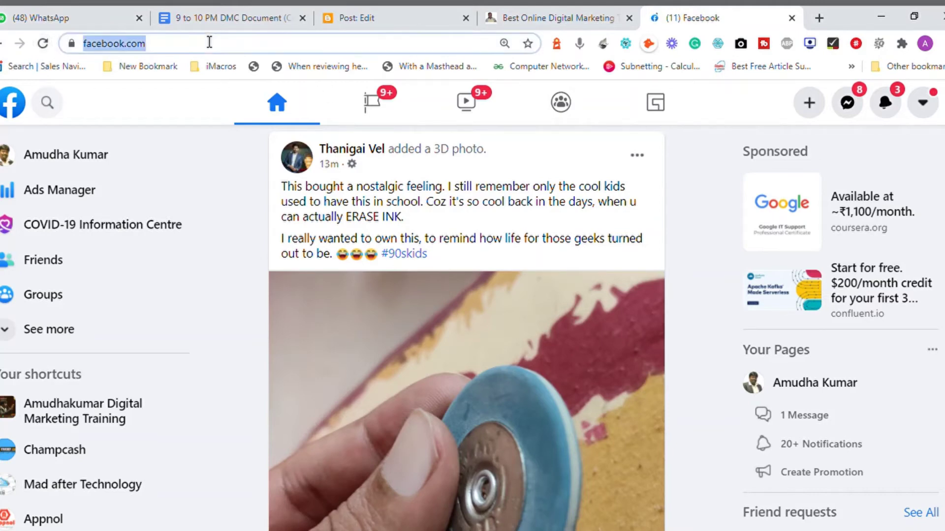
type("fa")
key("Return")
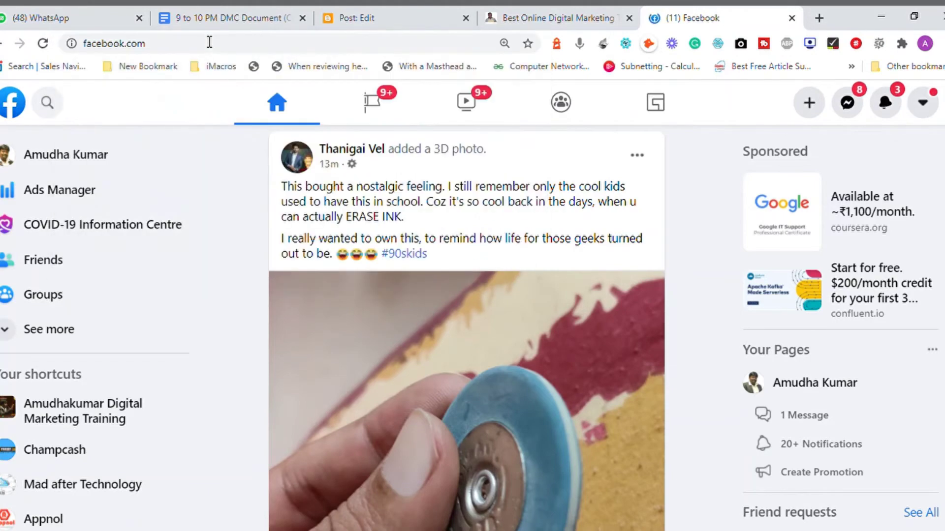
left_click(571, 22)
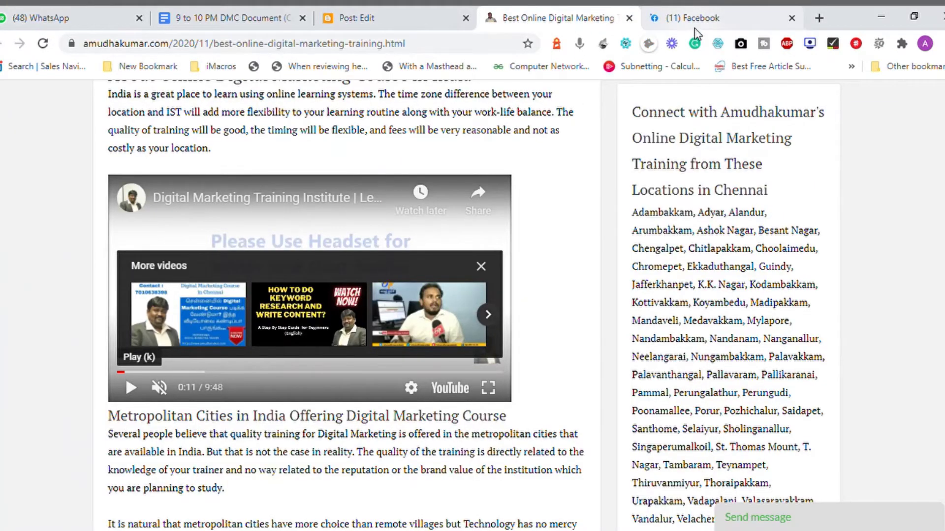
left_click(695, 24)
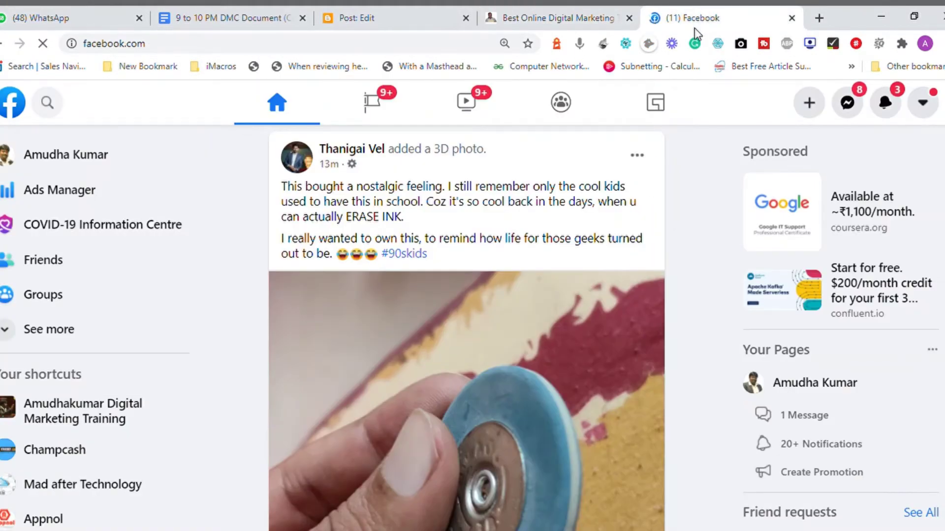
- Open Twitter in a new tab and copy the embed code of the retweeted video tweet in the home feed
left_click(820, 18)
type("tw")
key("Return")
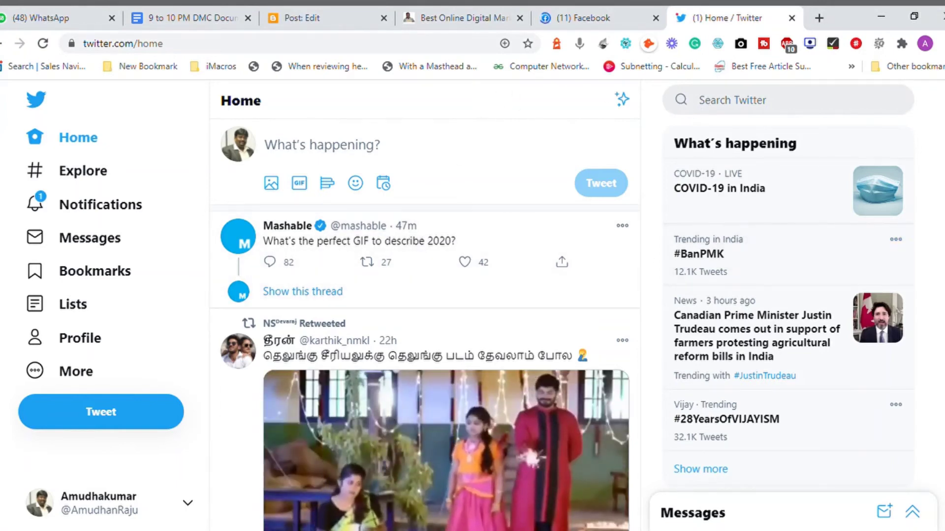
scroll(423, 325, "down", 2)
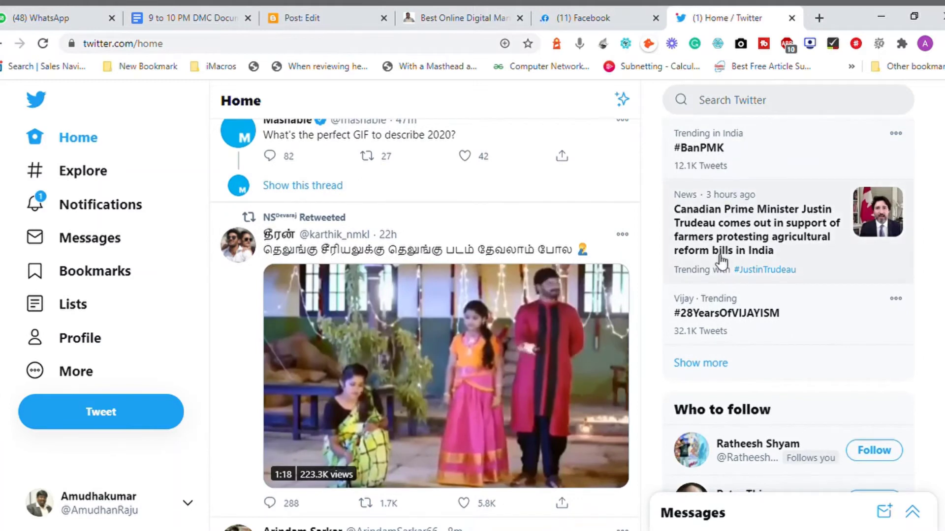
left_click(623, 235)
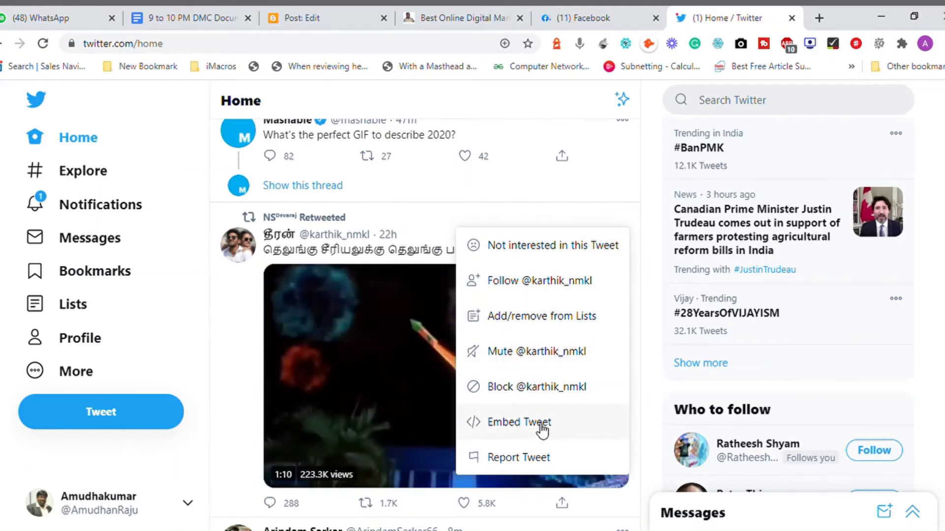
left_click(541, 425)
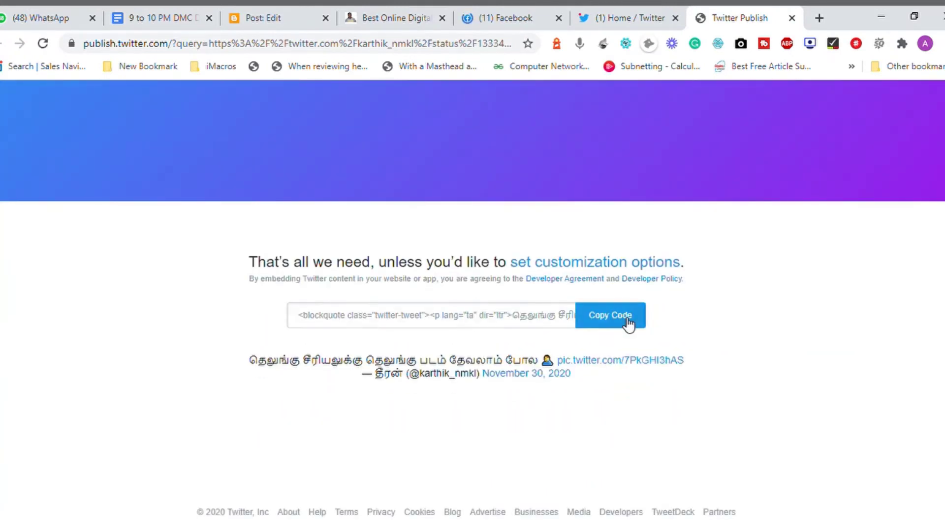
left_click(623, 319)
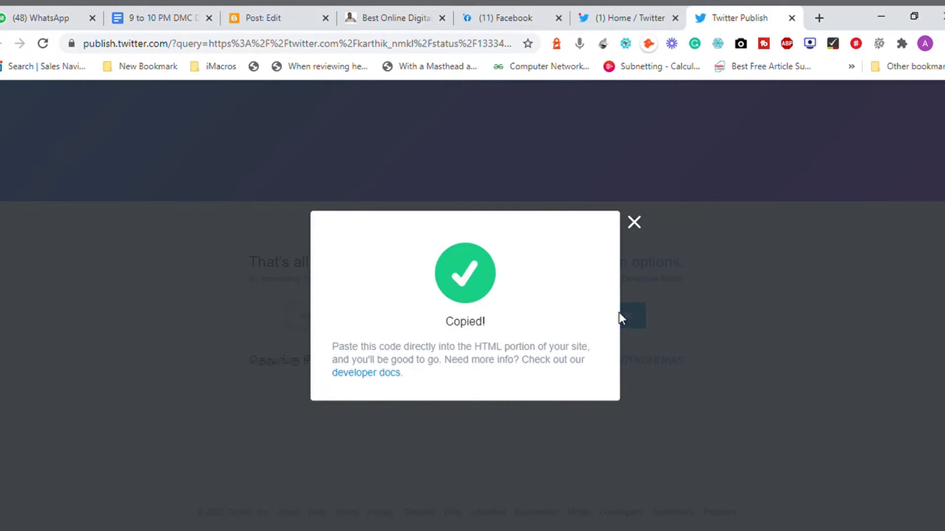
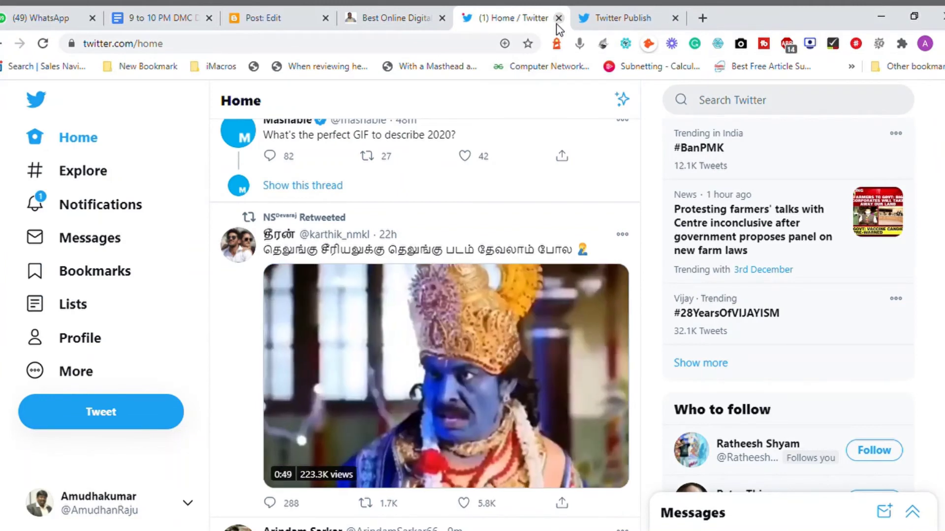
- Close the Twitter pages and review the published post from its title down to the embedded video
left_click(559, 19)
left_click(558, 19)
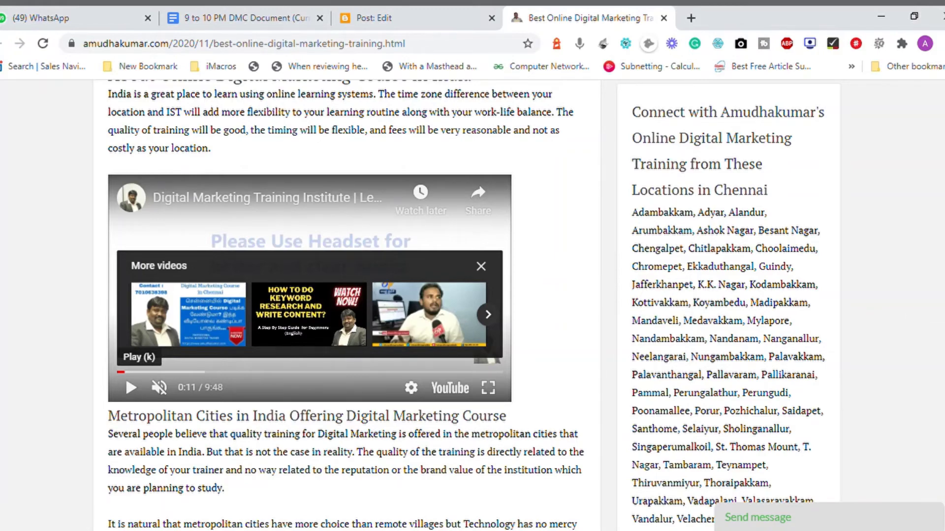
scroll(473, 305, "up", 2)
scroll(473, 305, "down", 6)
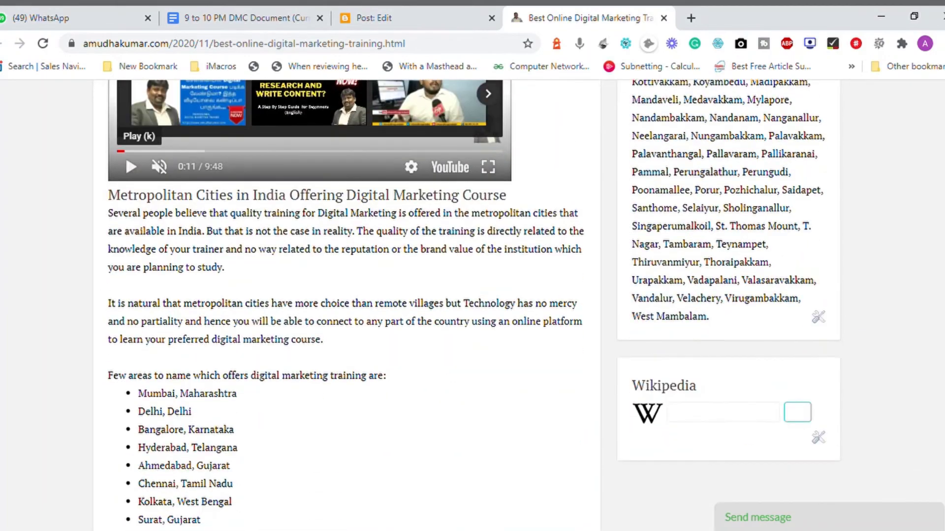
scroll(473, 304, "up", 5)
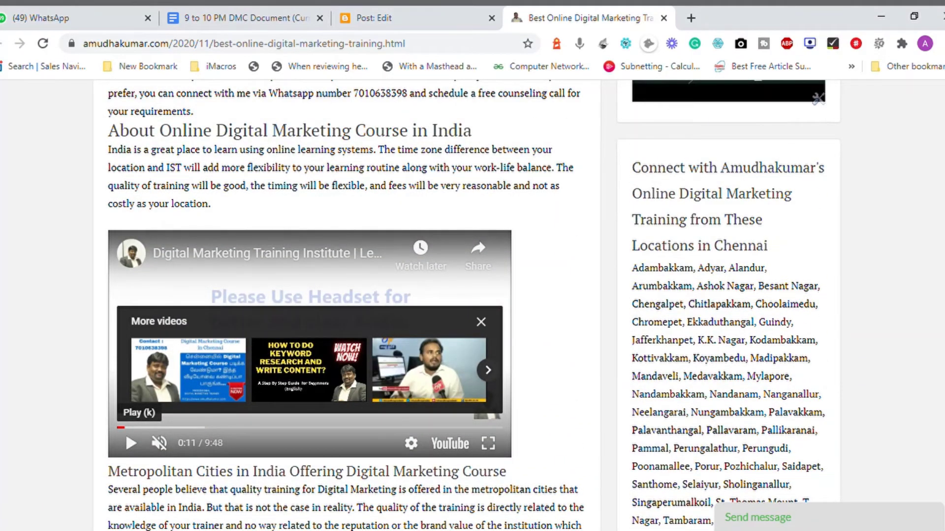
scroll(473, 305, "up", 15)
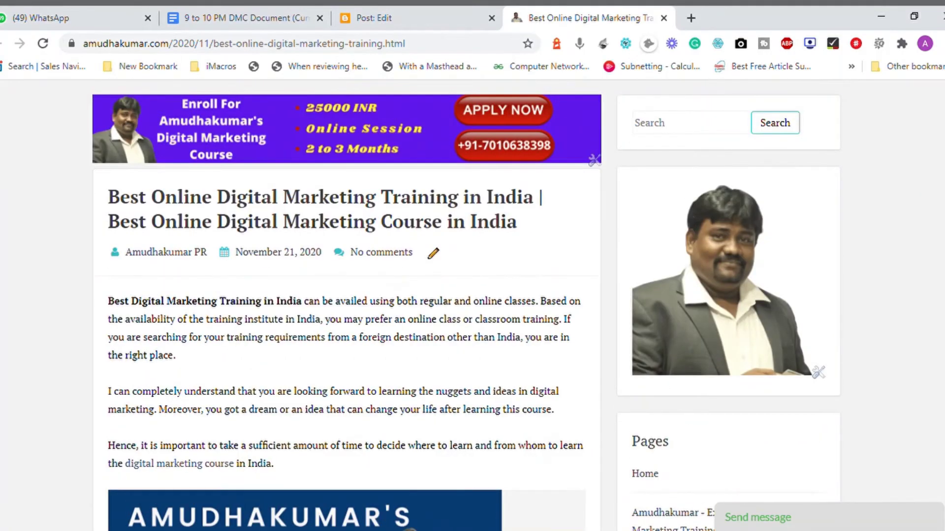
scroll(472, 305, "down", 11)
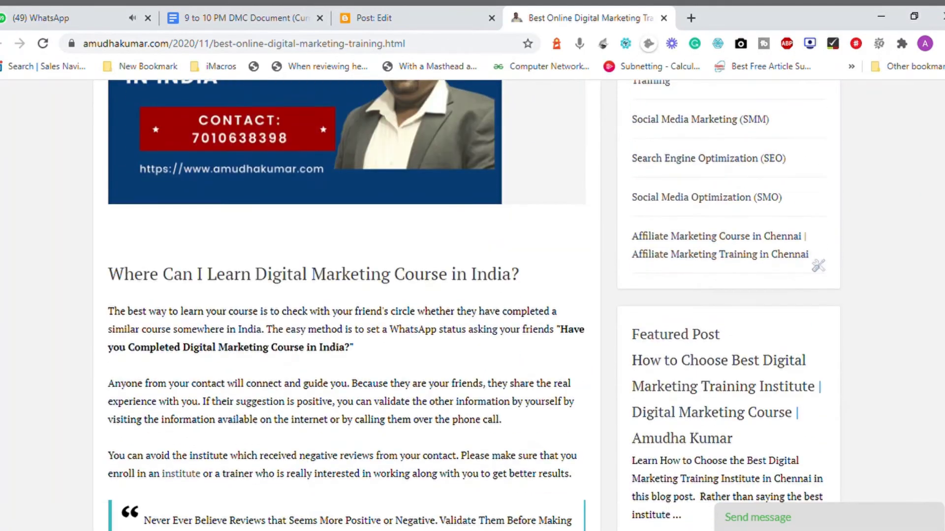
scroll(472, 304, "down", 6)
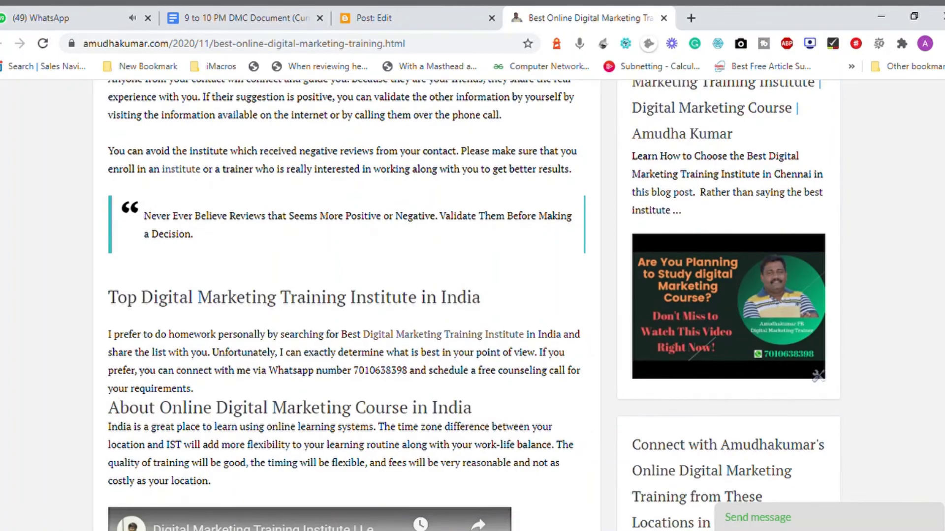
scroll(472, 304, "down", 6)
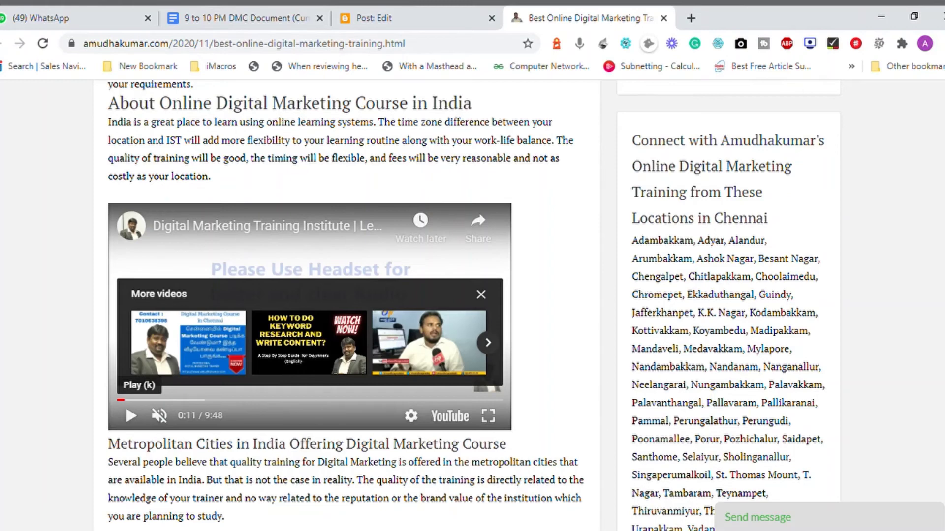
- Search Google in a new tab for "how to select a digital marketing training insitute in chennai"
left_click(691, 17)
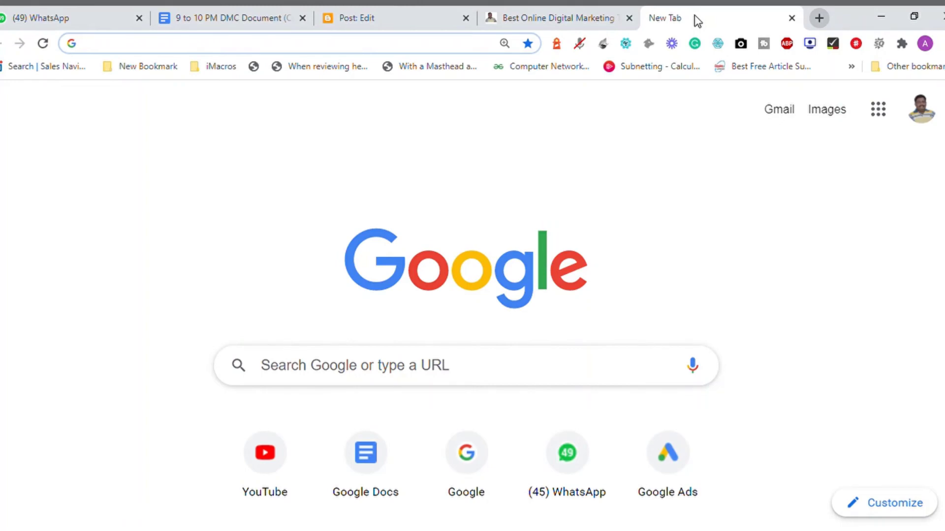
type("ho t")
key("BackSpace")
key("BackSpace")
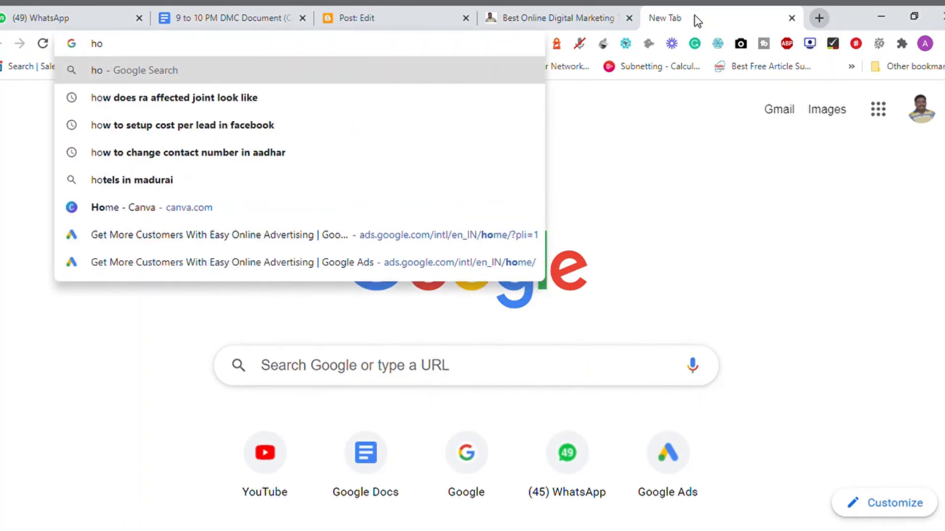
type("w to sese")
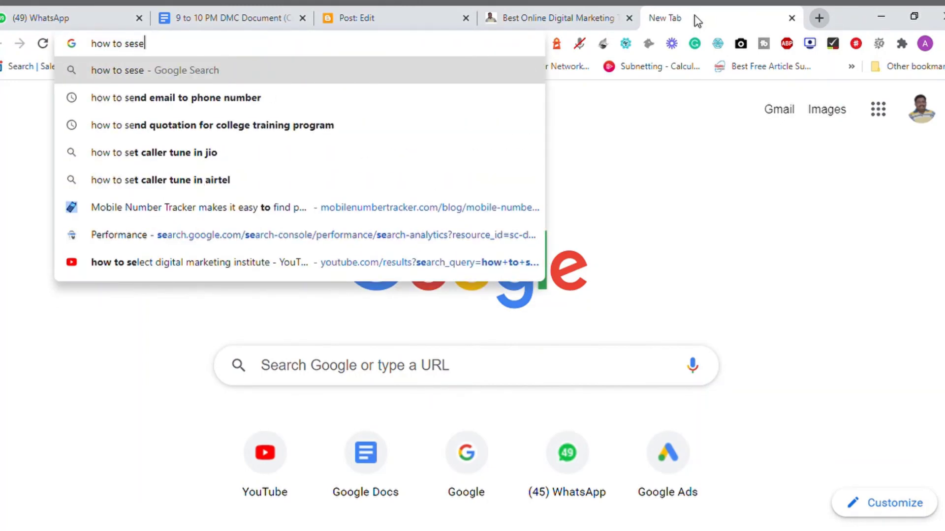
key("BackSpace")
key("BackSpace")
type("ls")
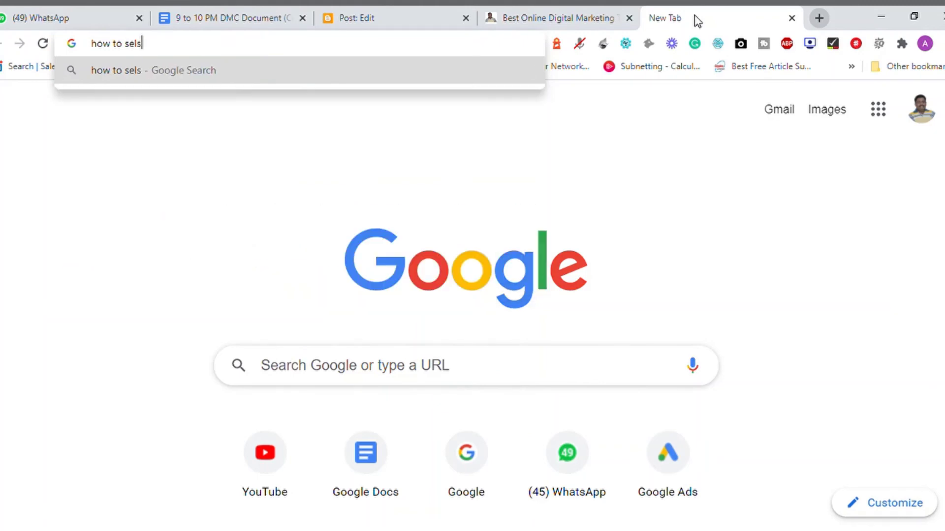
key("BackSpace")
type("ec")
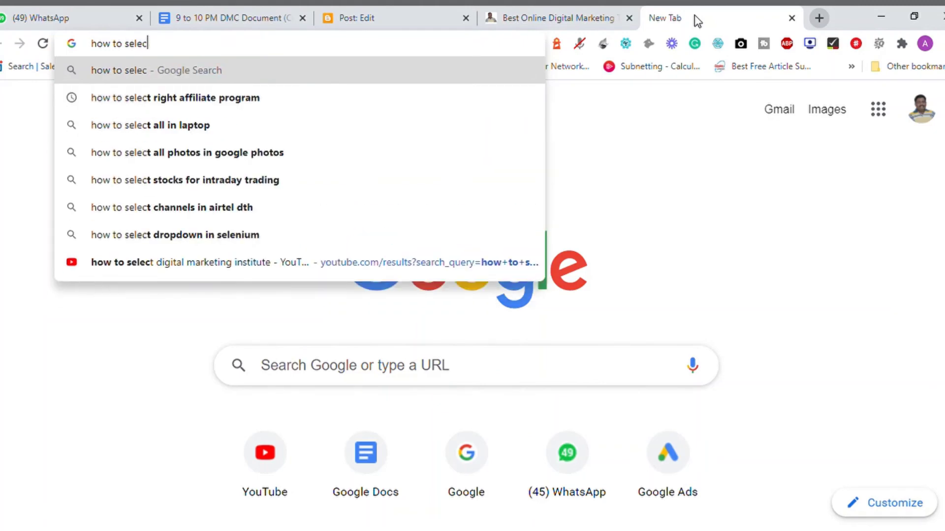
type("t ")
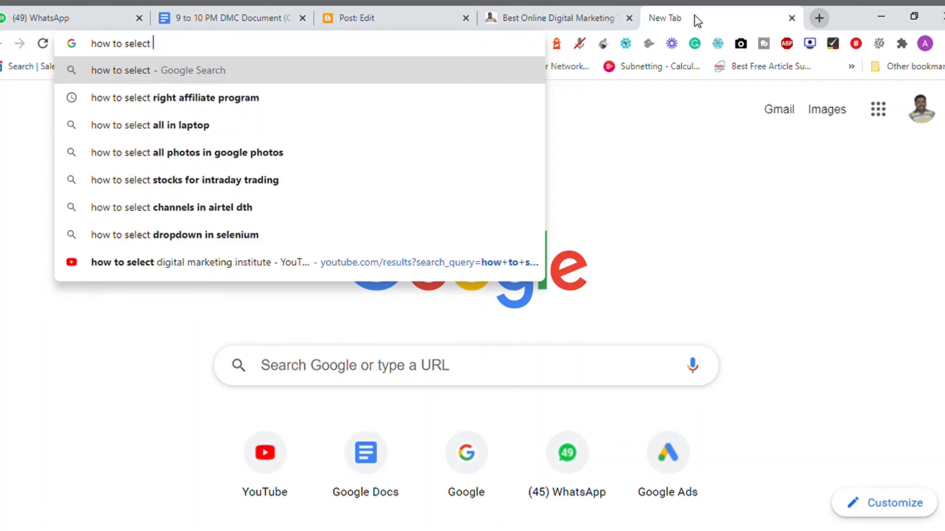
type("a digital marketing agen")
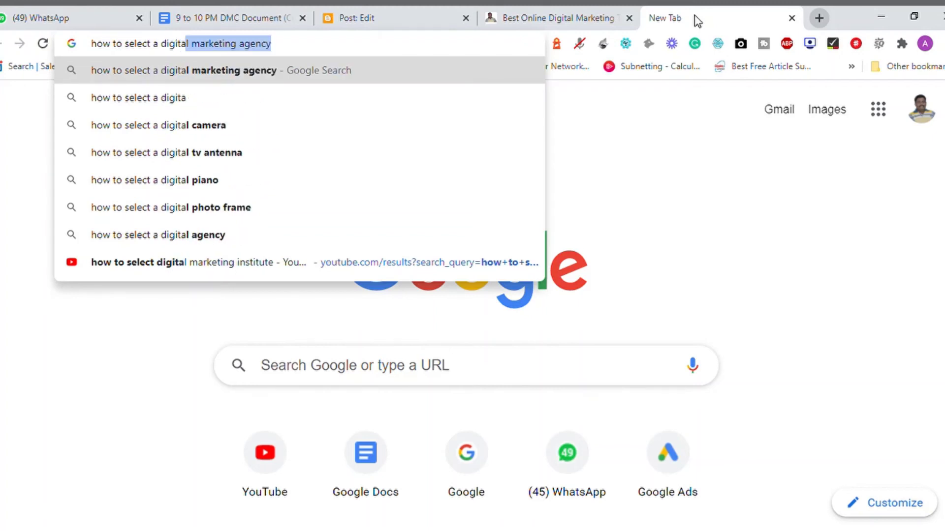
key("BackSpace")
key("BackSpace")
key("BackSpace")
key("BackSpace")
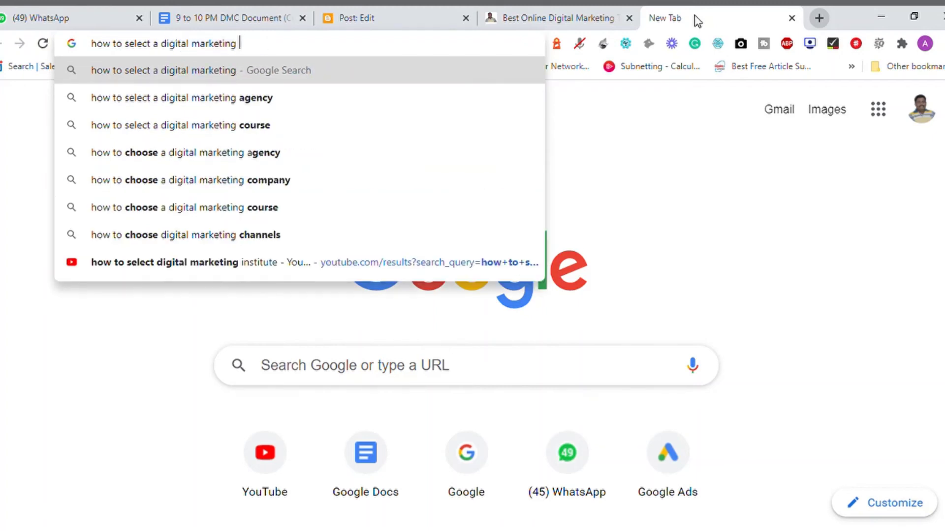
type("tra")
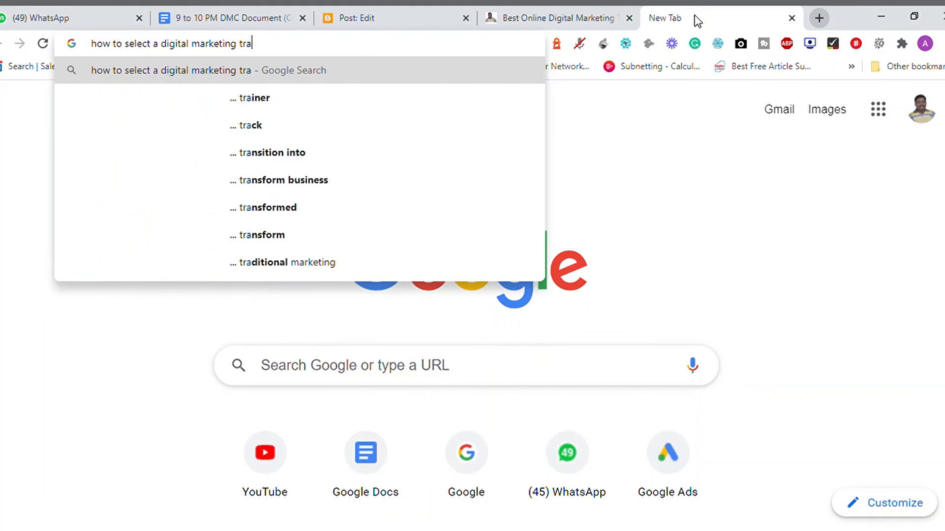
type("i")
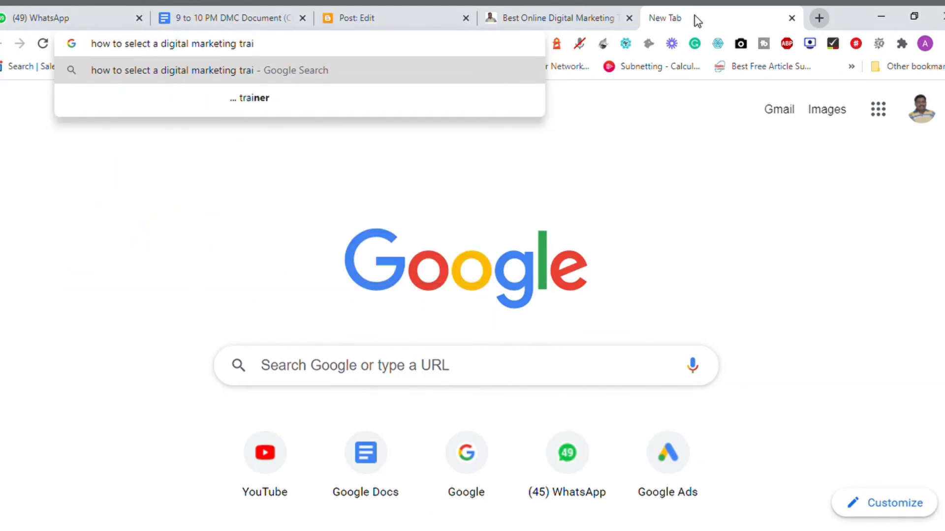
type("ning ")
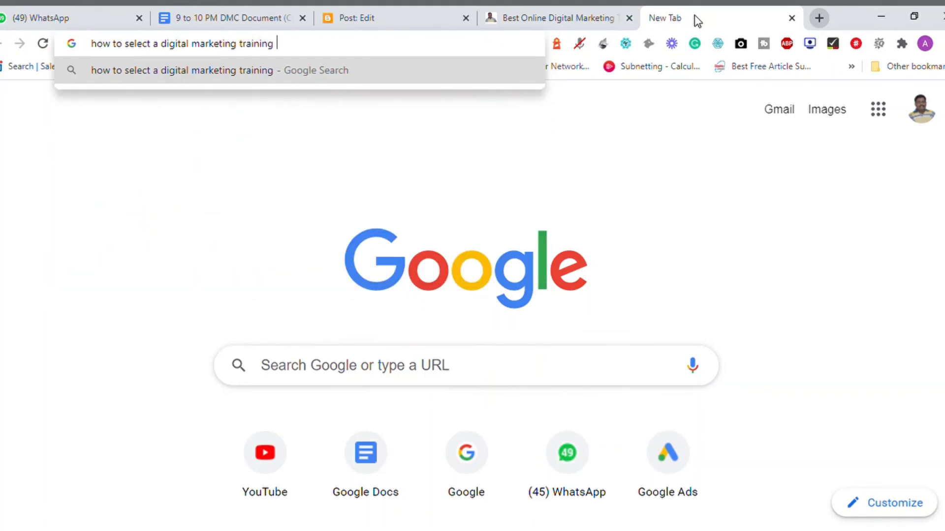
type("insi")
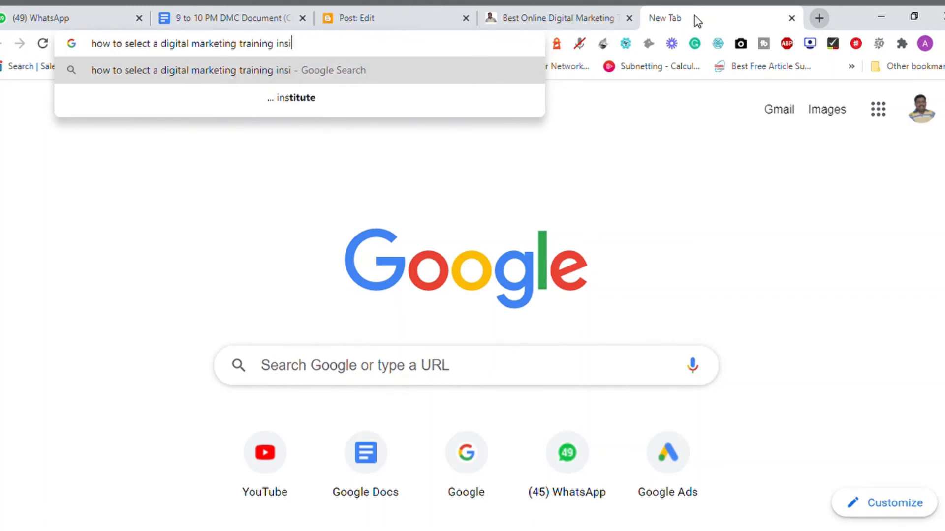
type("tute in chennai")
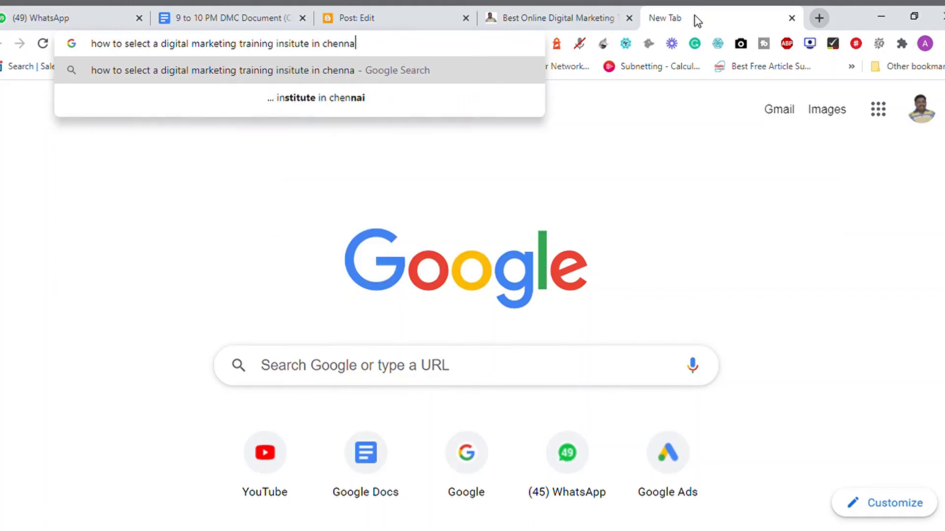
key("Return")
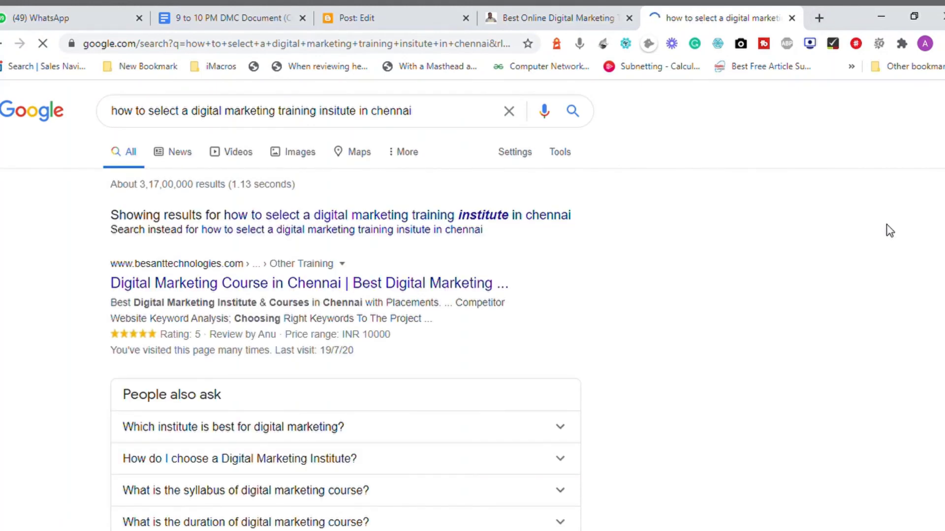
- Look through the general web results for the institute query, including the related questions, map listings and articles
scroll(345, 325, "down", 7)
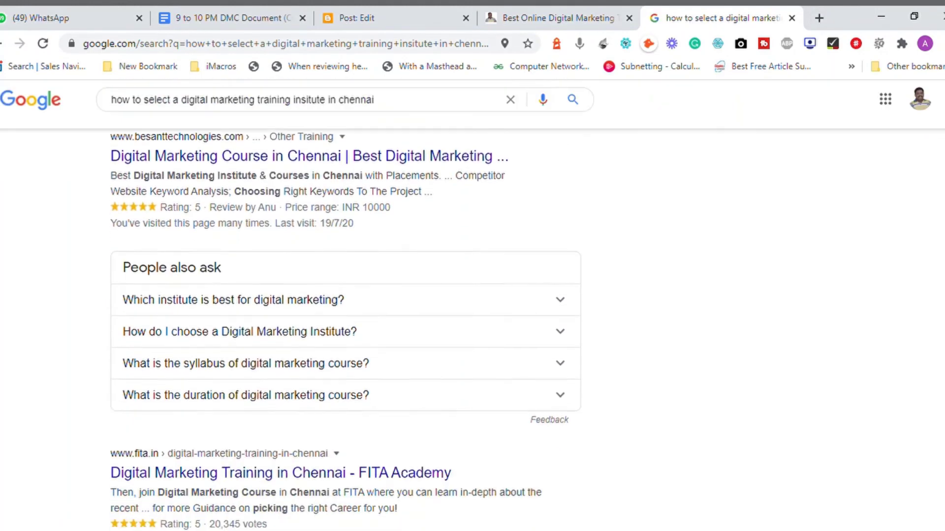
scroll(345, 325, "down", 14)
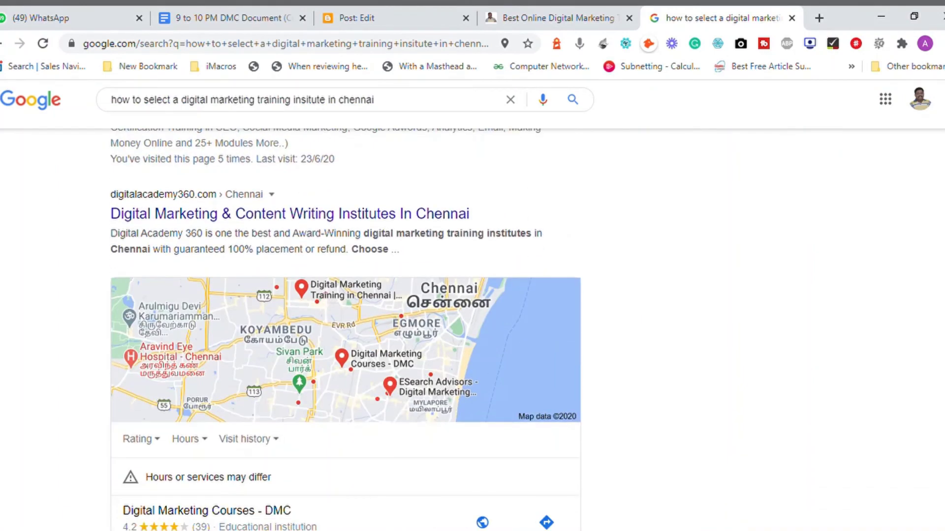
scroll(344, 325, "down", 3)
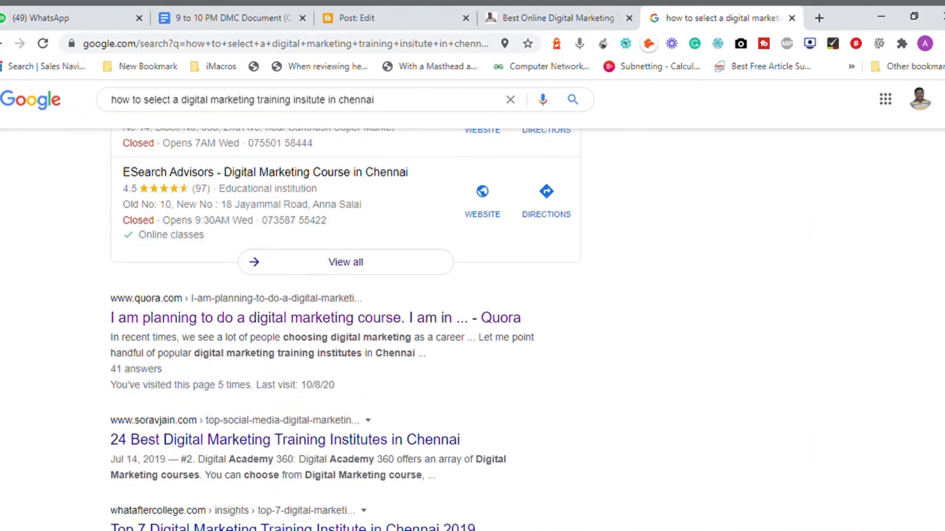
scroll(345, 325, "down", 2)
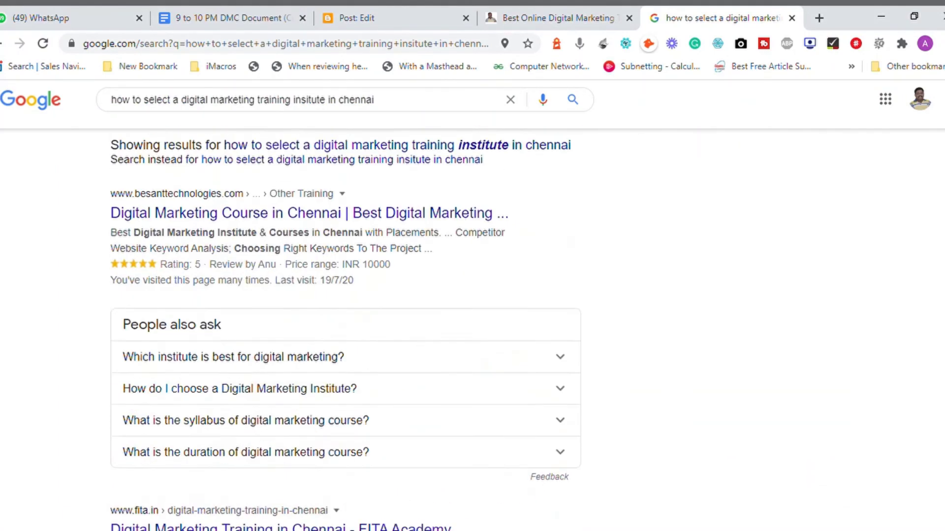
scroll(646, 196, "up", 1)
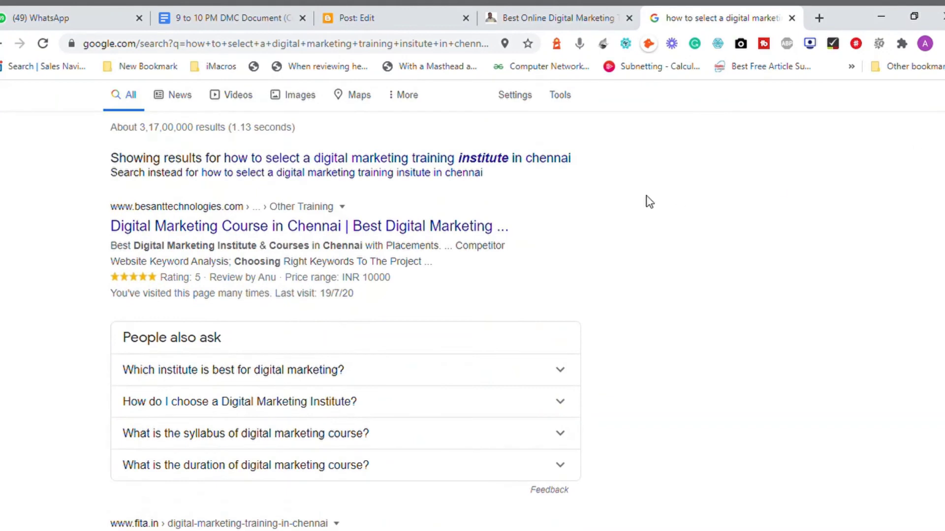
- Restrict the results to videos, highlight the description of "Learn Digital Marketing Course in Chennai | How to Choose?", and review the rest of the first page
left_click(240, 97)
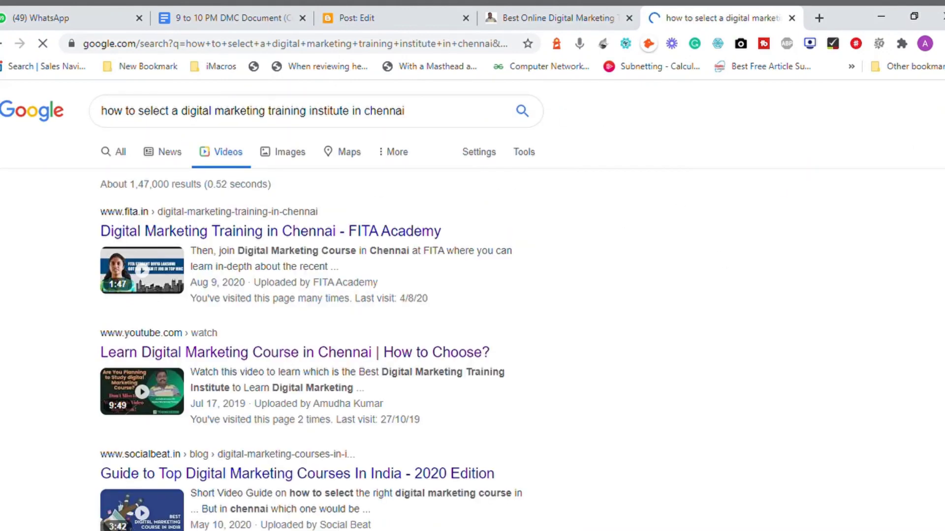
triple_click(220, 390)
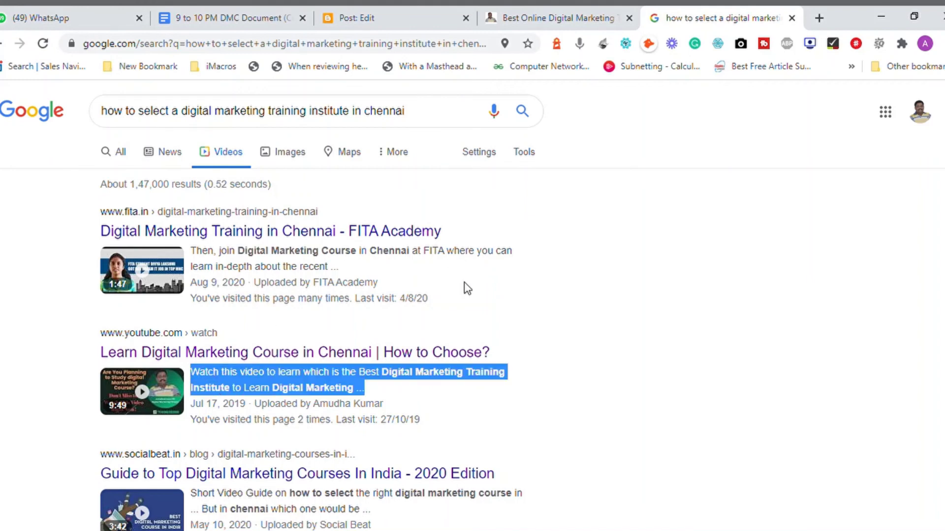
scroll(473, 305, "down", 3)
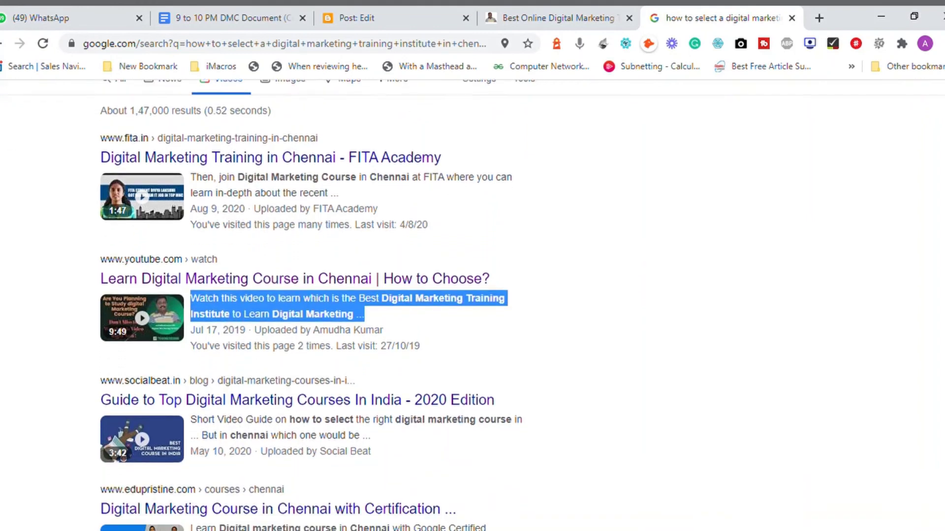
scroll(310, 325, "down", 1)
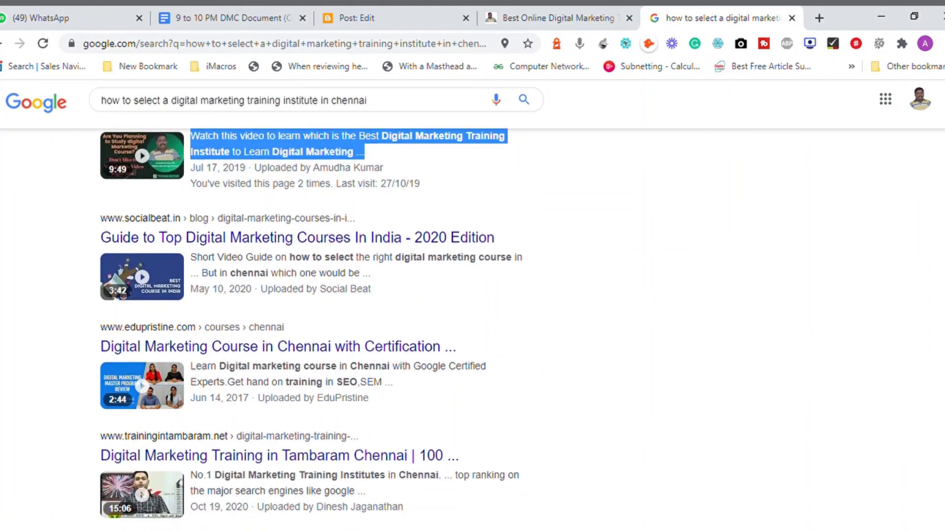
scroll(310, 325, "down", 1)
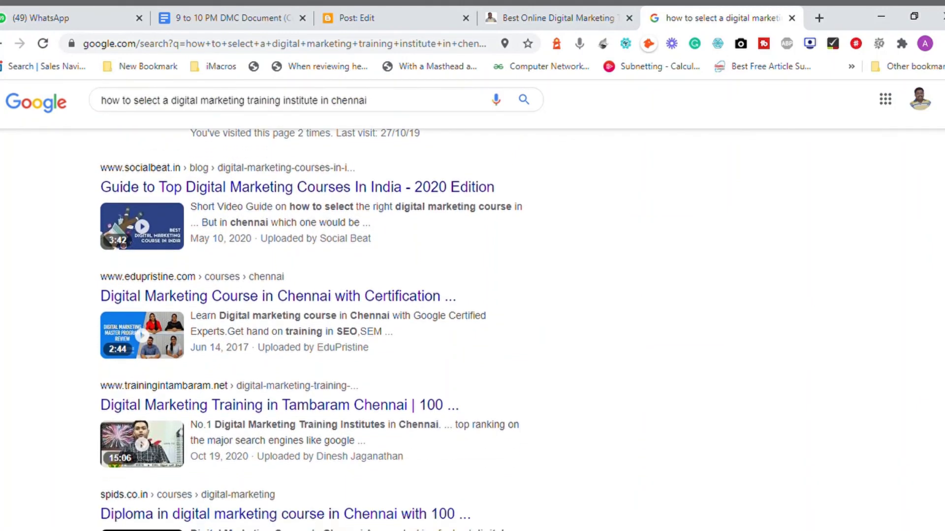
scroll(310, 325, "down", 7)
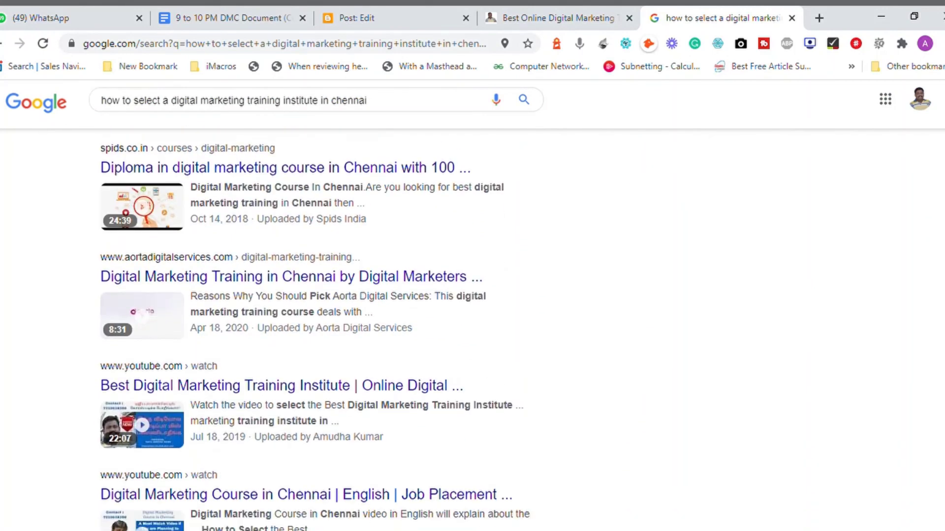
scroll(310, 325, "down", 2)
scroll(310, 325, "down", 1)
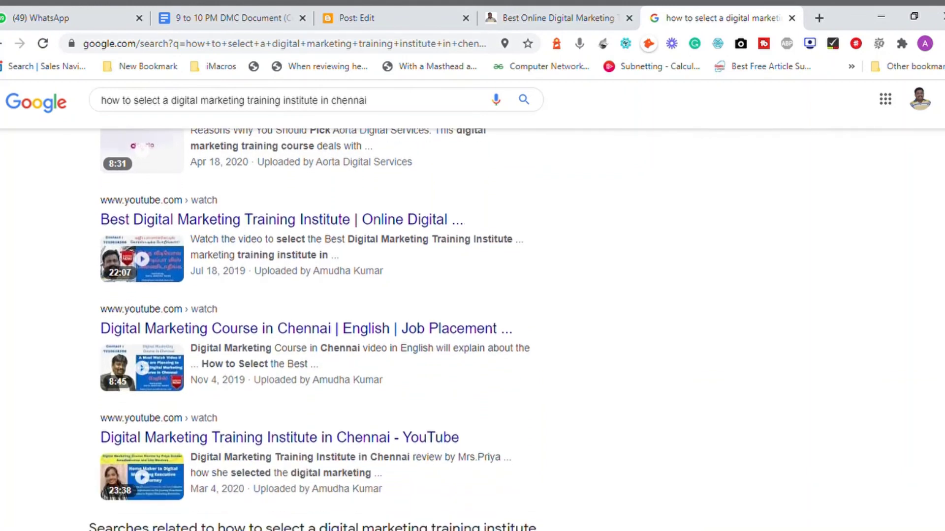
scroll(310, 325, "down", 5)
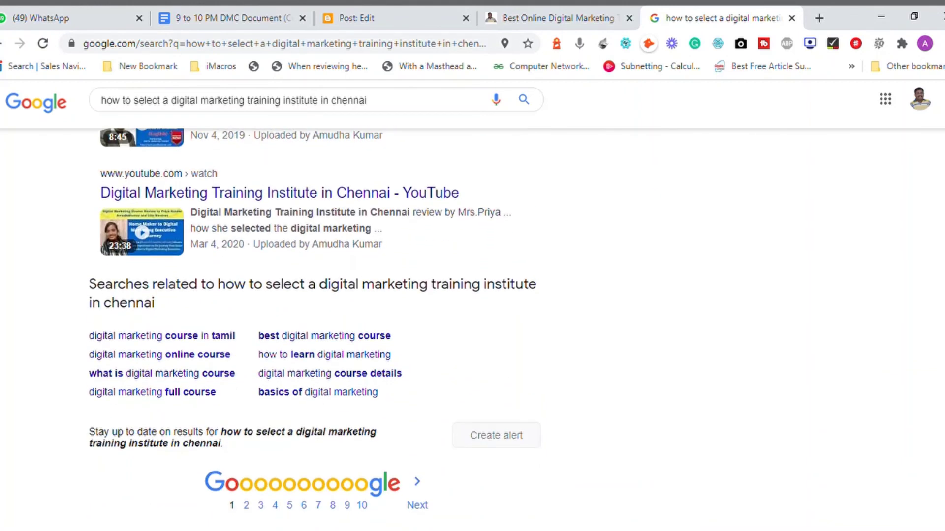
- Open the second page of video results and review the listed videos down to the related searches
left_click(415, 508)
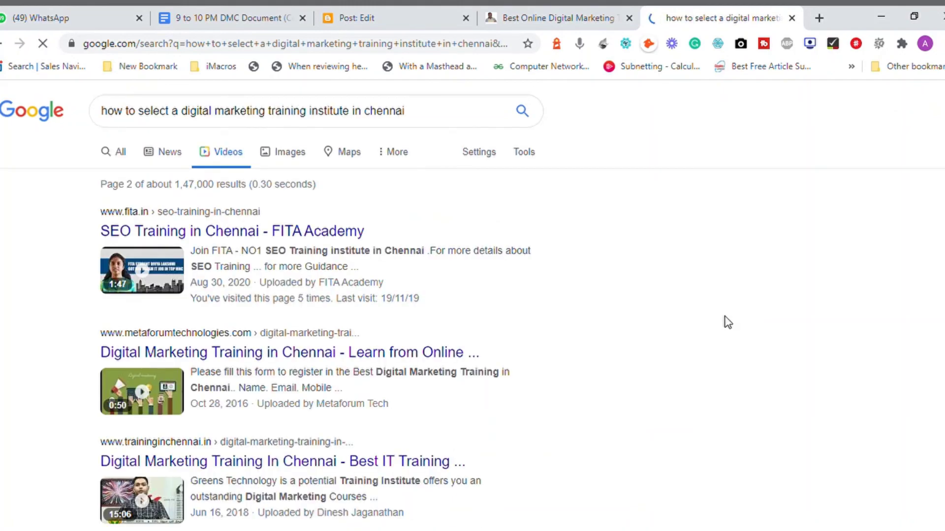
scroll(728, 322, "down", 5)
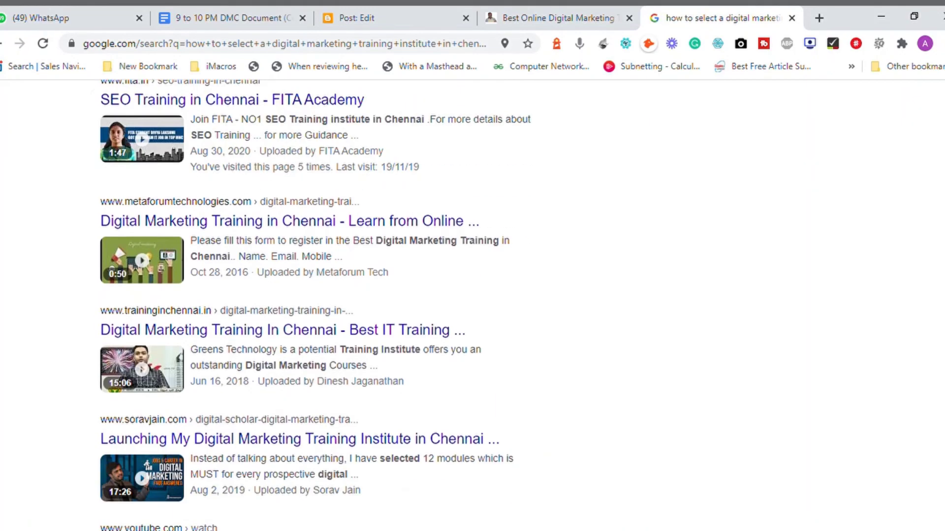
scroll(313, 330, "down", 8)
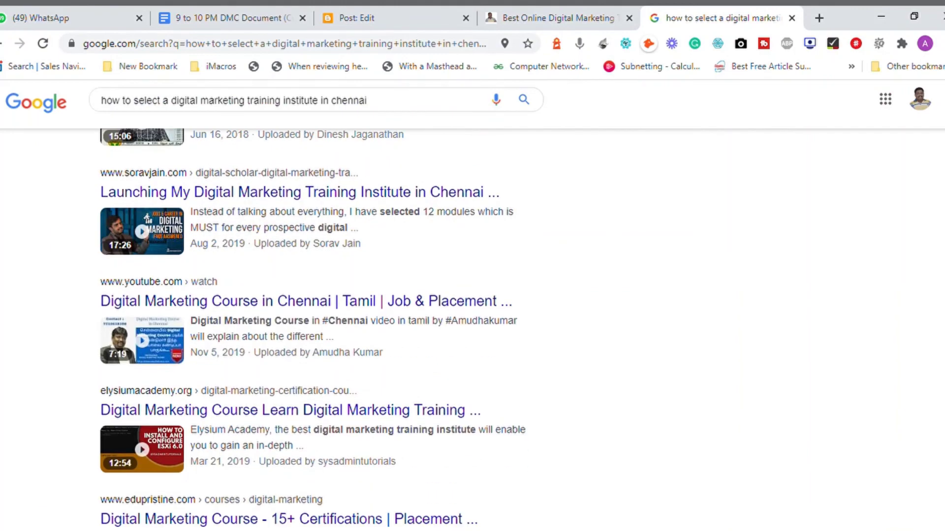
scroll(313, 330, "down", 2)
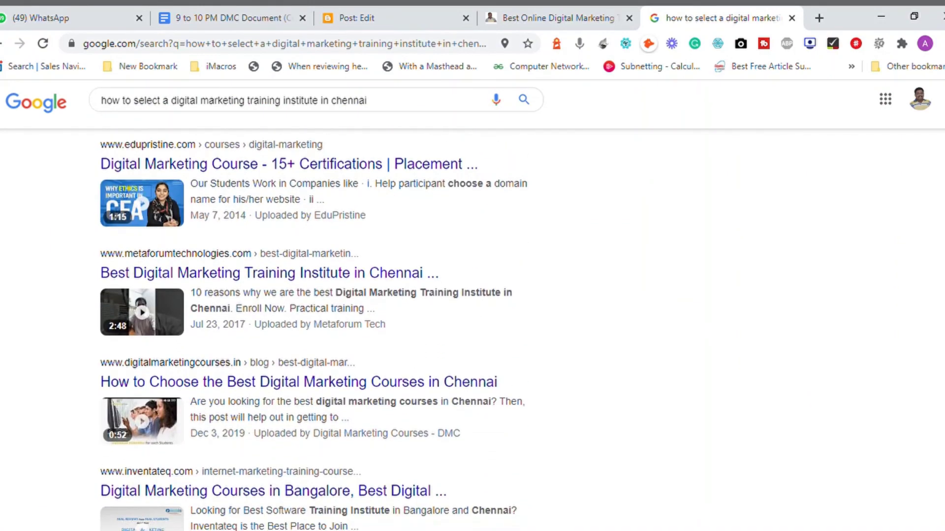
scroll(703, 507, "down", 4)
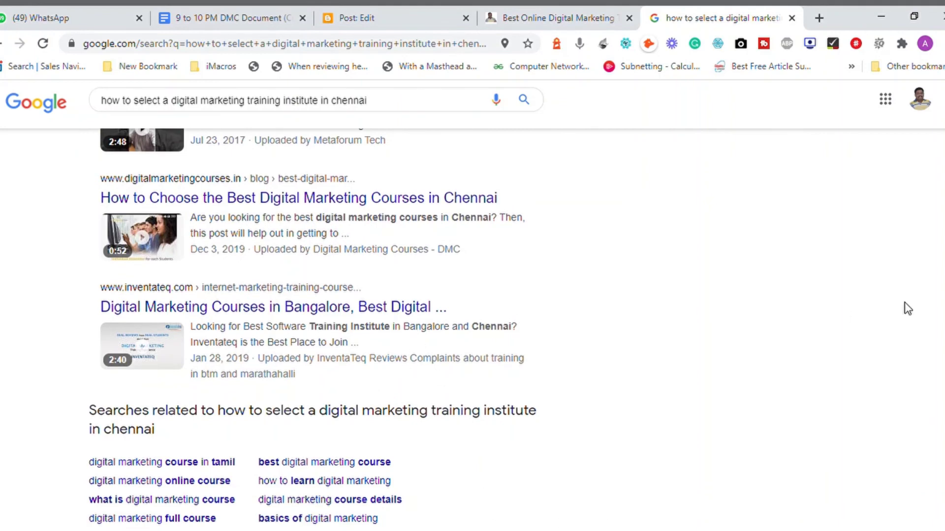
scroll(918, 436, "down", 4)
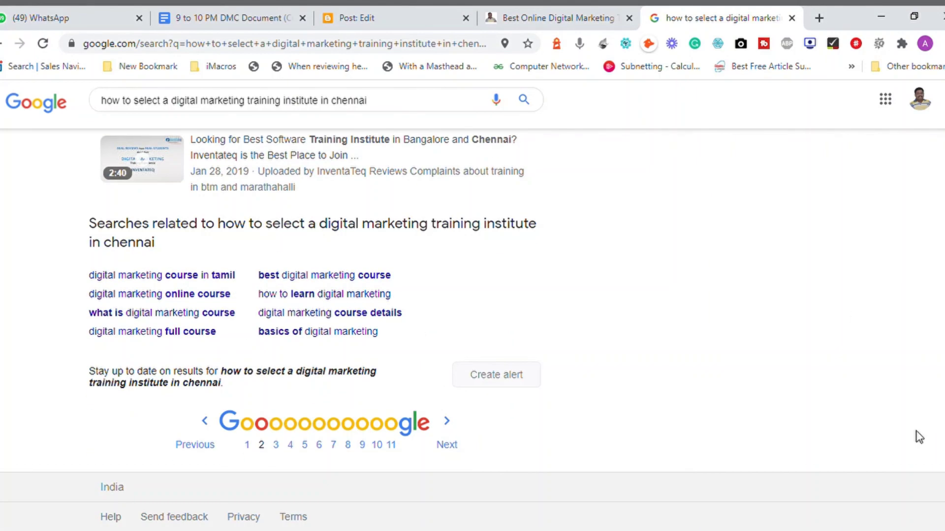
- Review the third page of video results, return to its beginning, and switch back to the published blog post
left_click(448, 446)
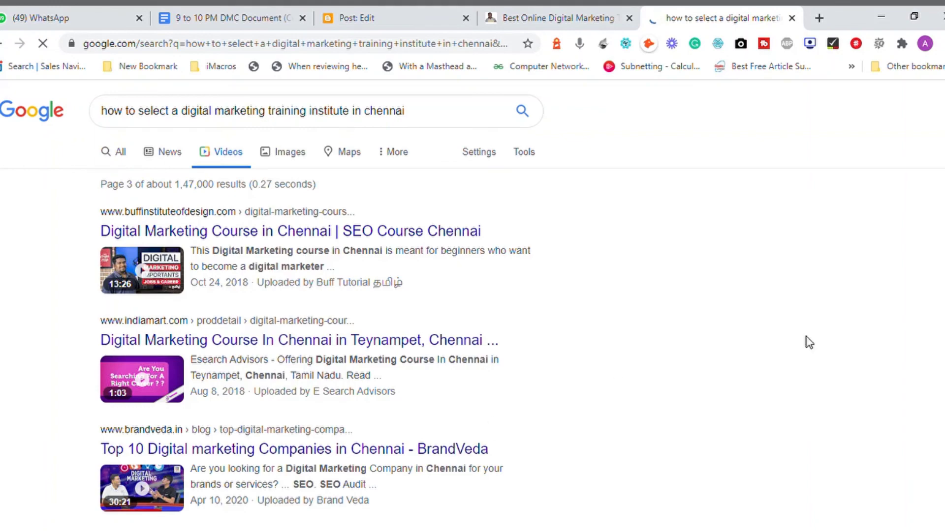
scroll(311, 330, "down", 6)
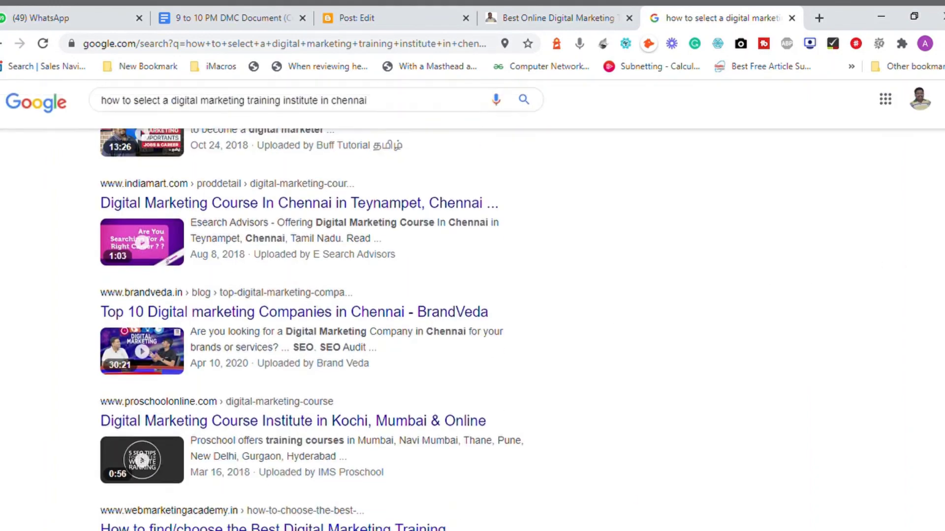
scroll(312, 331, "down", 6)
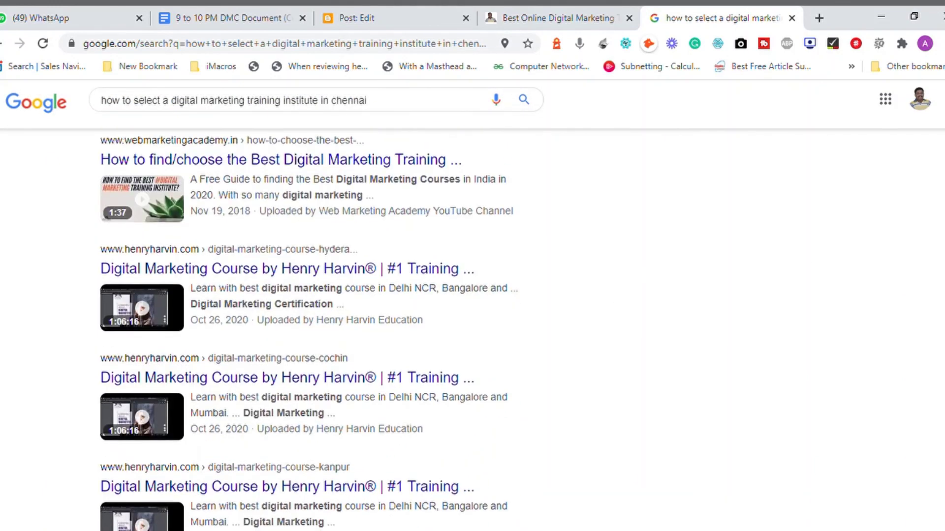
scroll(312, 330, "down", 1)
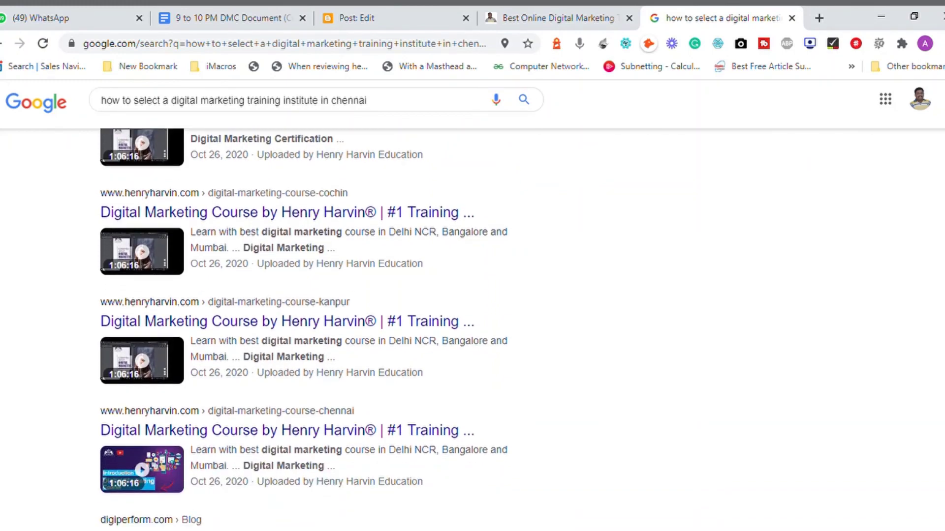
scroll(311, 331, "down", 6)
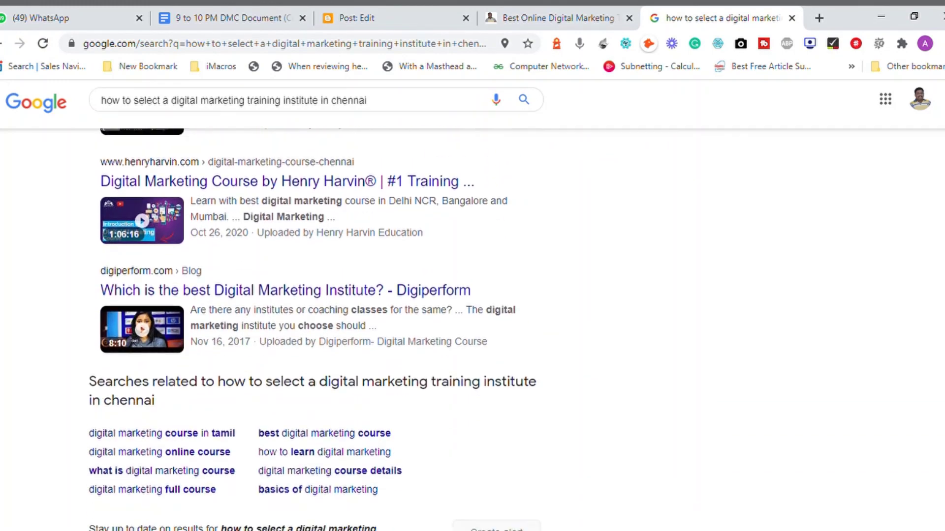
scroll(312, 330, "up", 15)
scroll(312, 330, "up", 4)
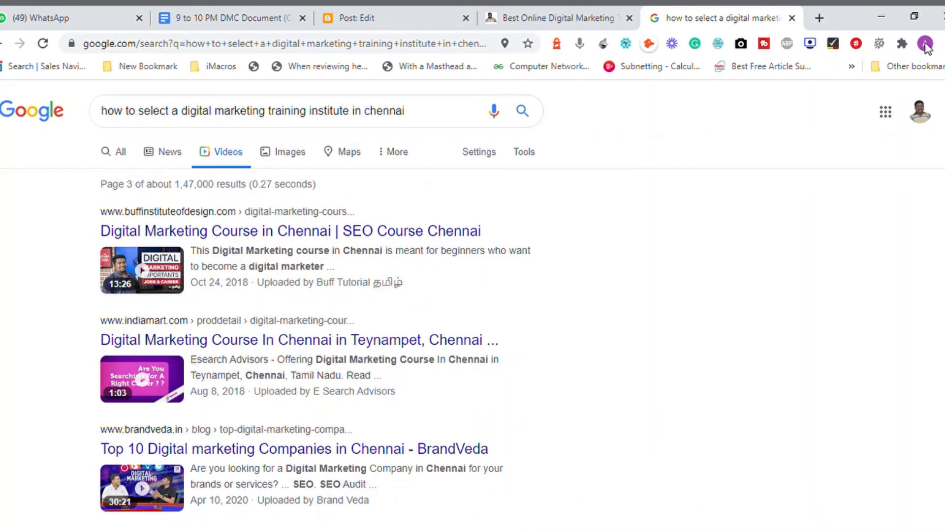
left_click(535, 11)
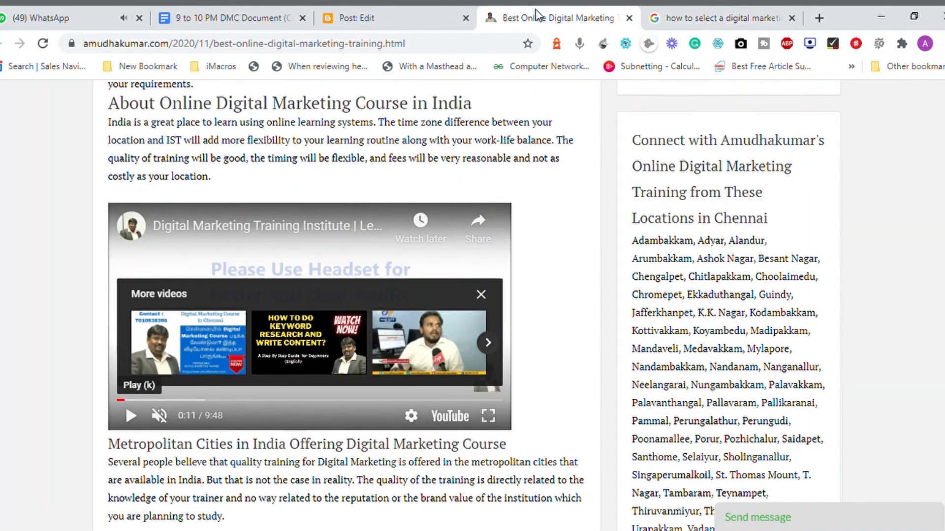